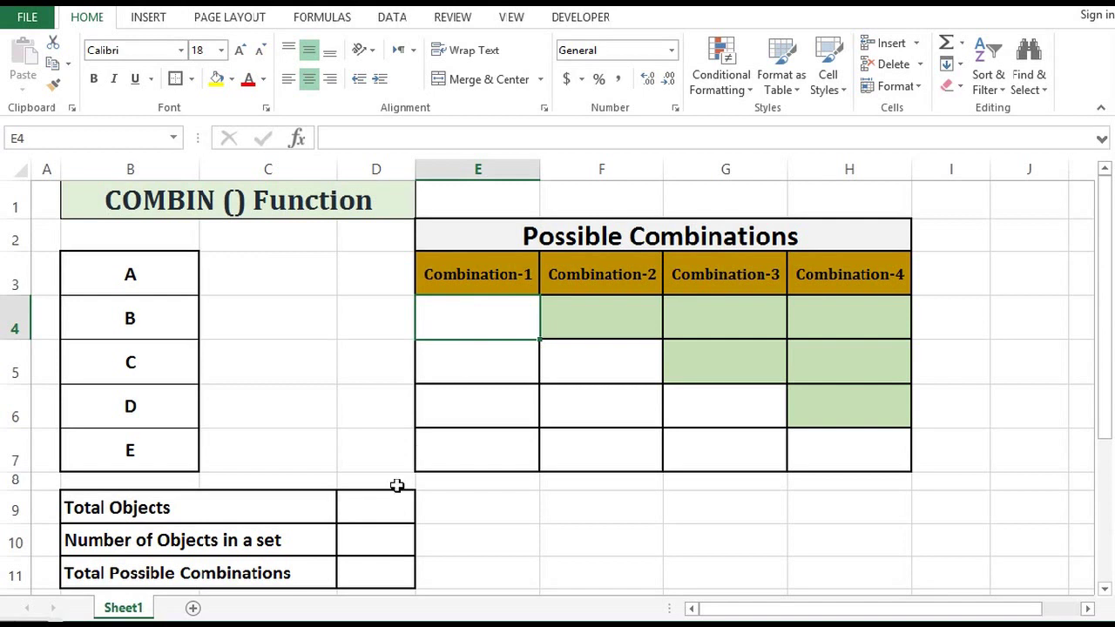
Enter 5 as Total Objects in D9 and 2 as Number of Objects in a set in D10.
{"action": "left_click", "coordinate": [377, 512]}
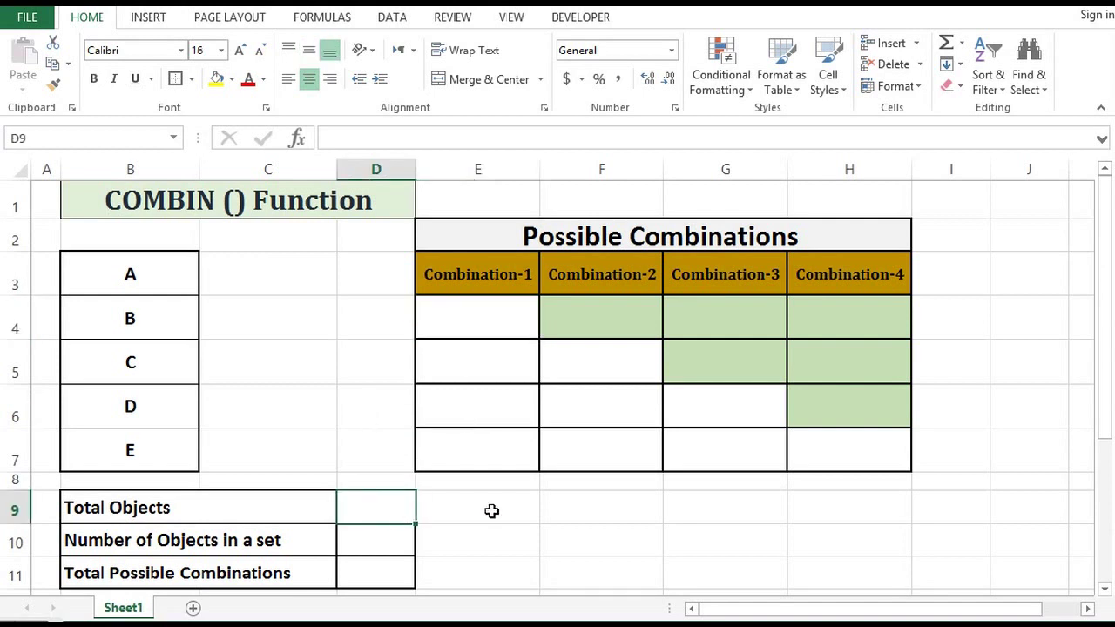
{"action": "type", "text": "5"}
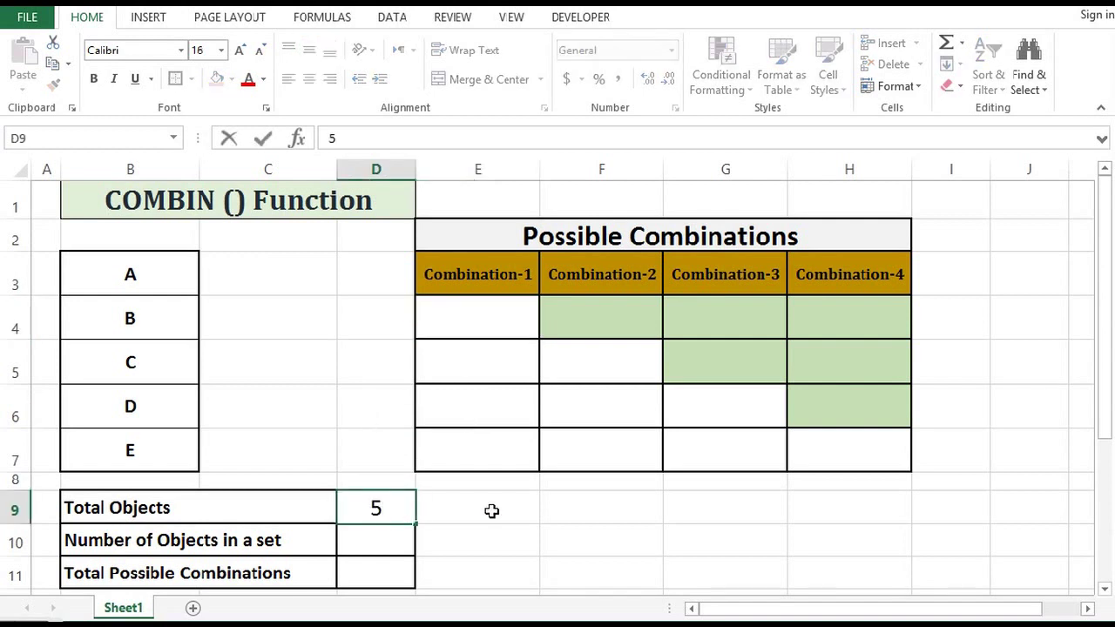
{"action": "key", "text": "Return"}
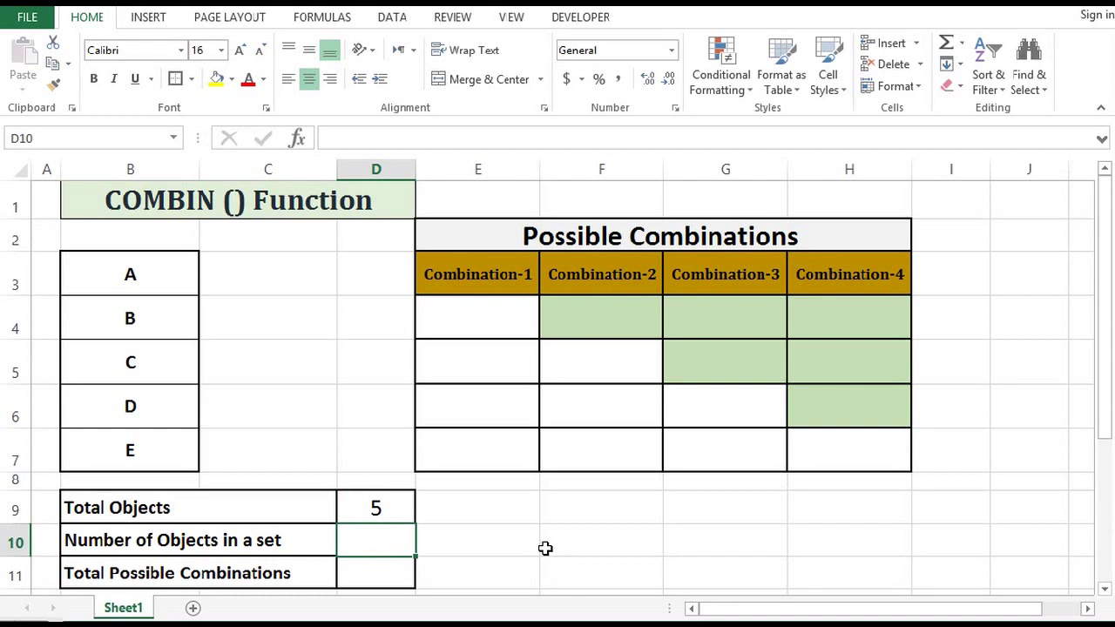
{"action": "type", "text": "2"}
{"action": "key", "text": "Return"}
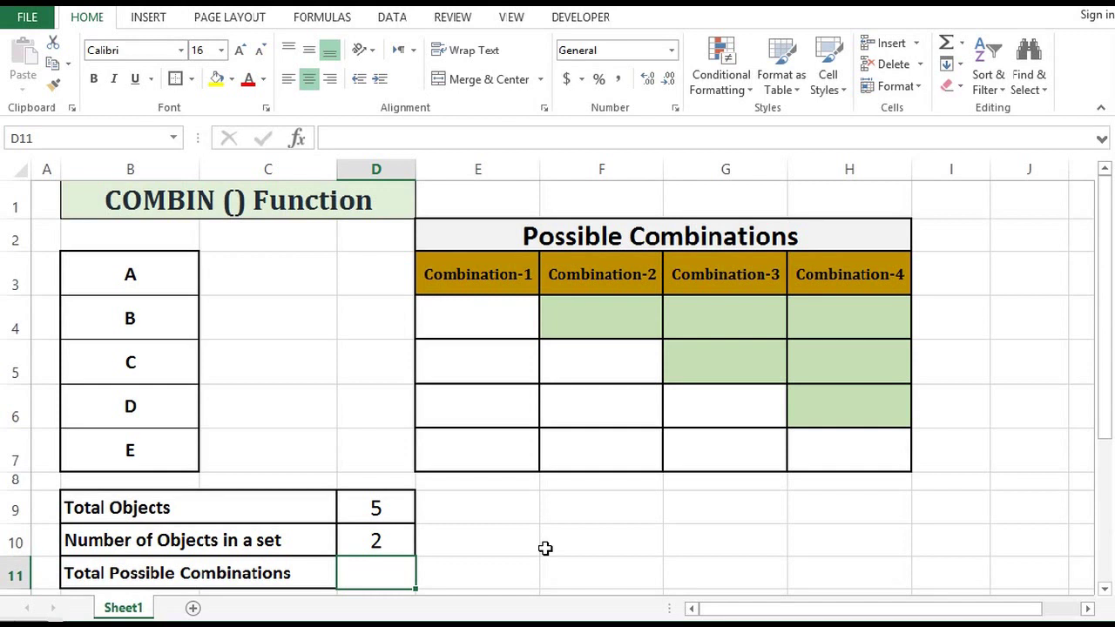
Calculate Total Possible Combinations in D11 with the formula =COMBIN(D9,D10), and inspect the finished formula.
{"action": "type", "text": "=COMBIN"}
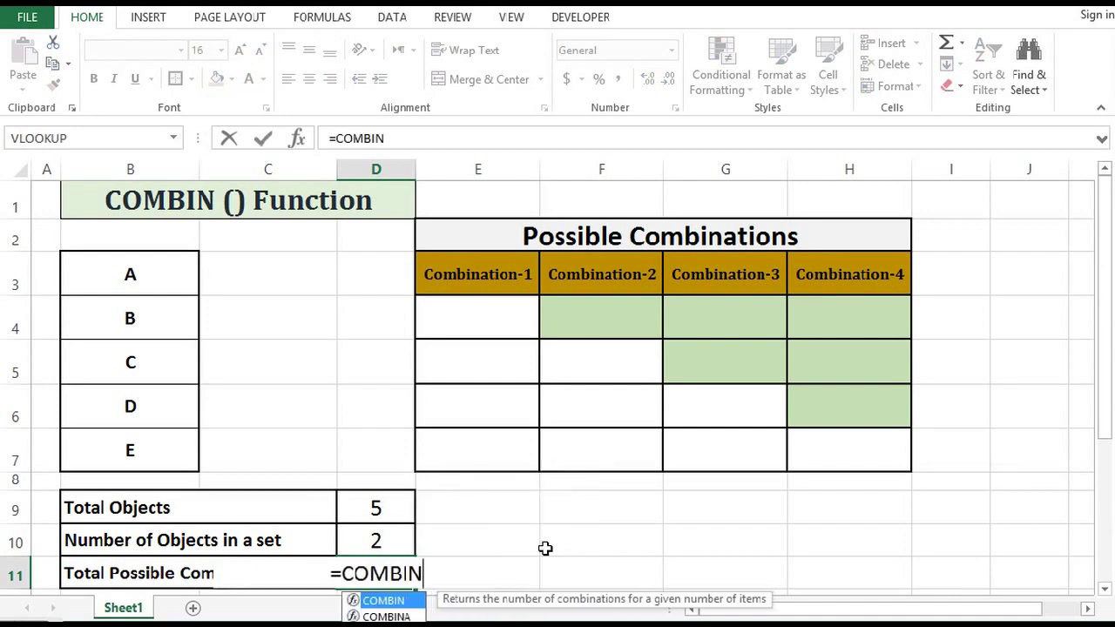
{"action": "type", "text": "("}
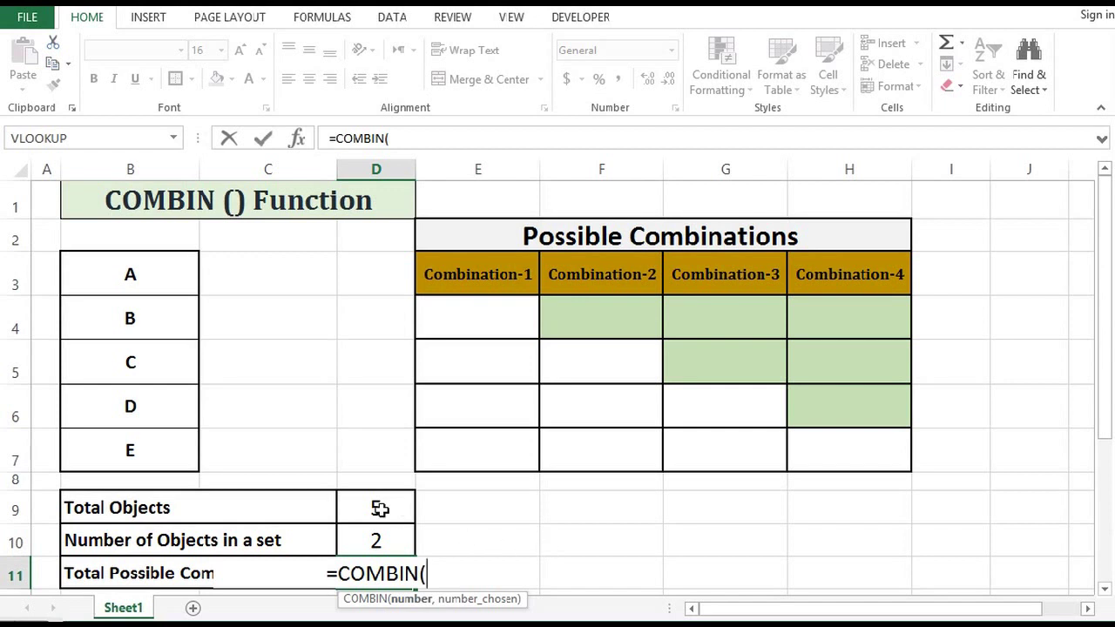
{"action": "left_click", "coordinate": [379, 508]}
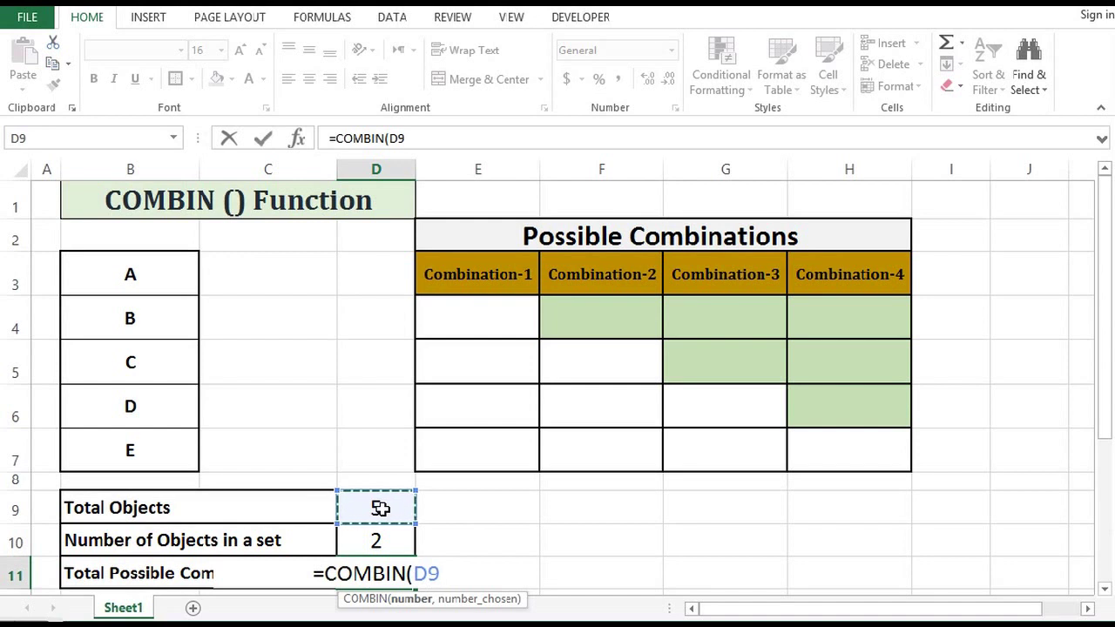
{"action": "type", "text": ","}
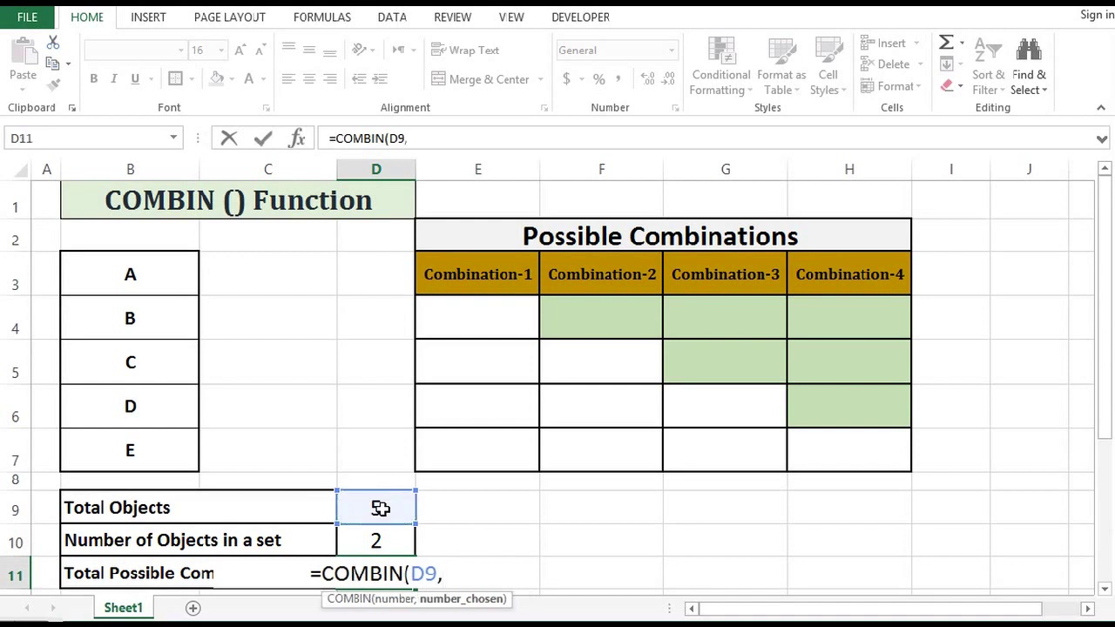
{"action": "left_click", "coordinate": [383, 541]}
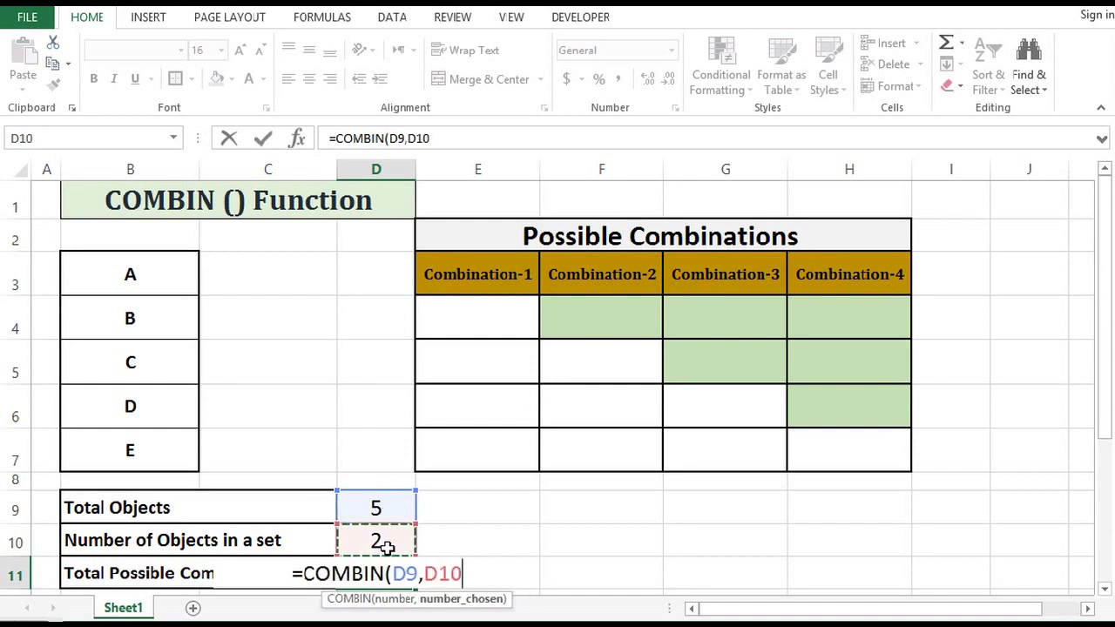
{"action": "type", "text": ")"}
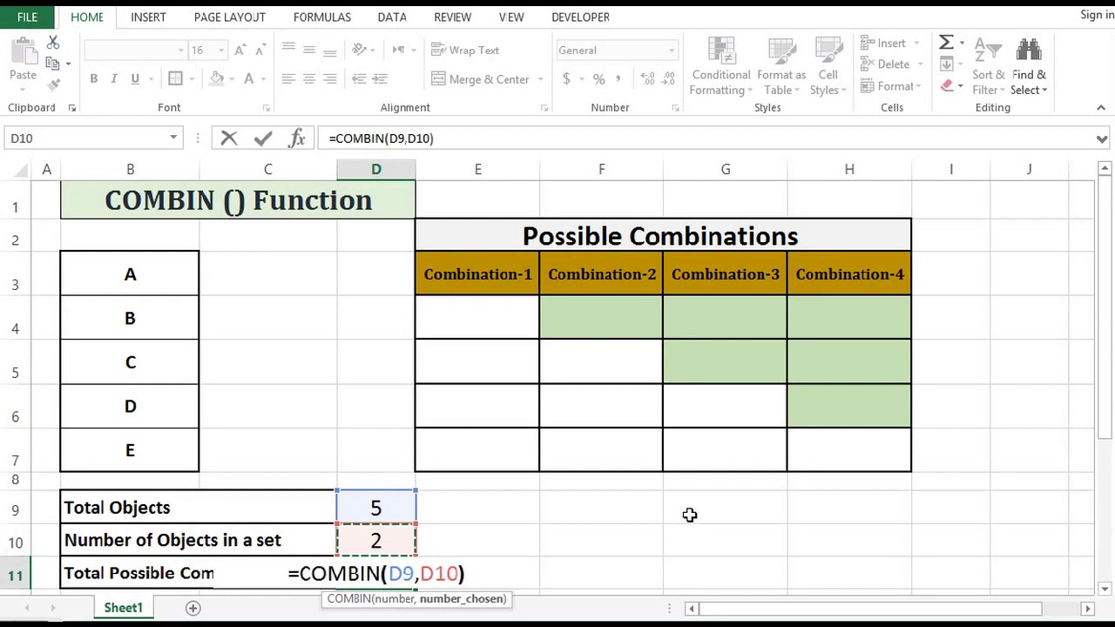
{"action": "key", "text": "Return"}
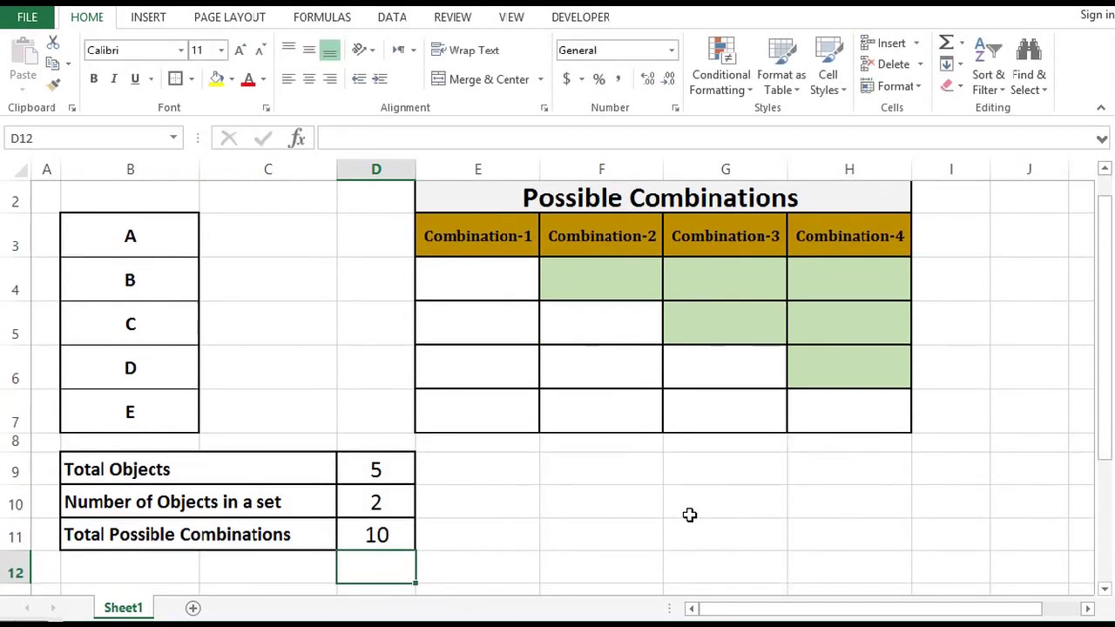
{"action": "scroll", "coordinate": [666, 513], "scroll_direction": "up", "scroll_amount": 1}
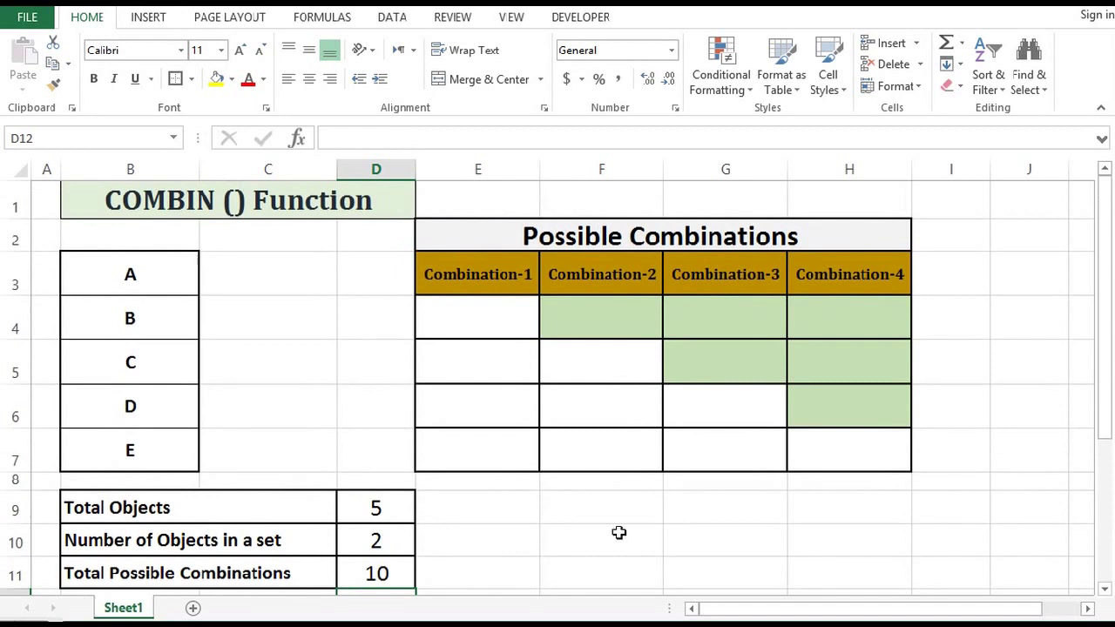
{"action": "left_click", "coordinate": [406, 573]}
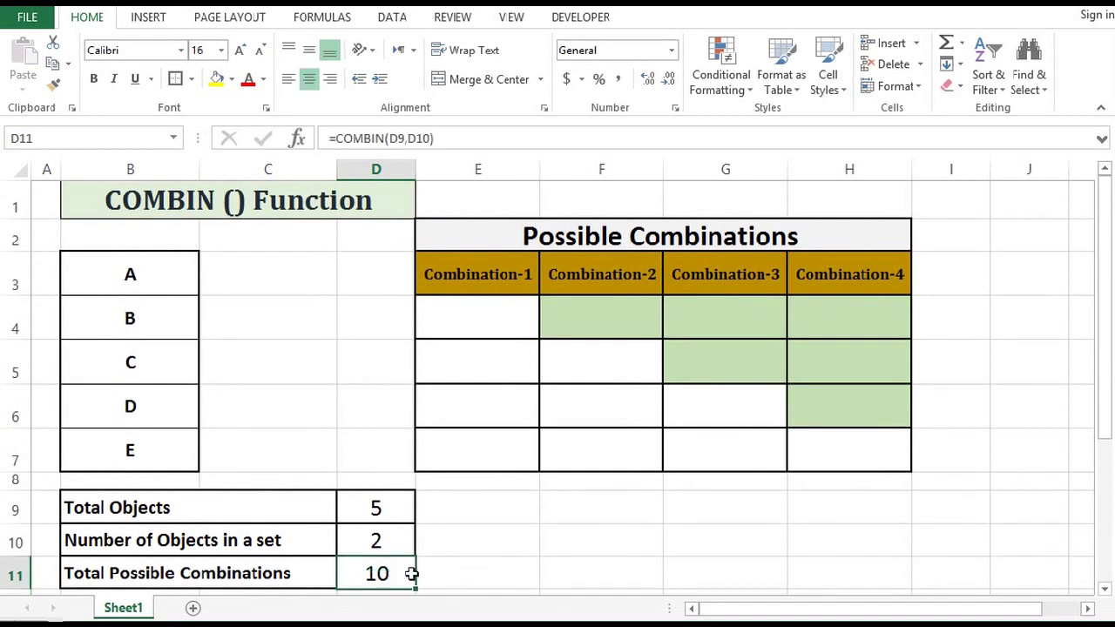
{"action": "left_click", "coordinate": [544, 550]}
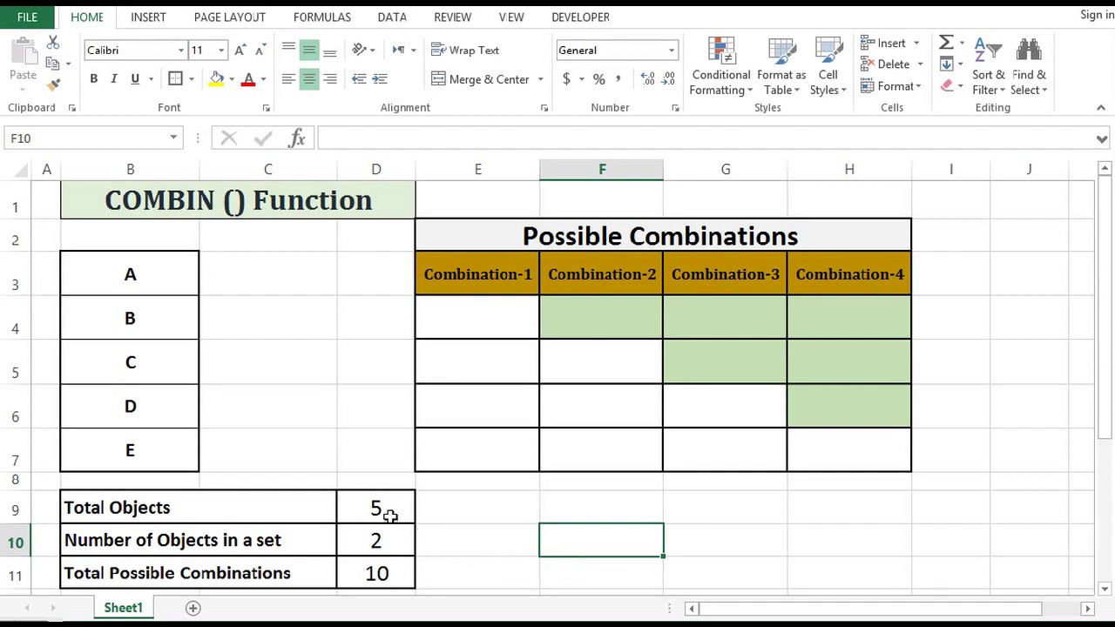
Clear the contents of cells D9 to D11.
{"action": "left_click_drag", "start_coordinate": [379, 509], "coordinate": [384, 565]}
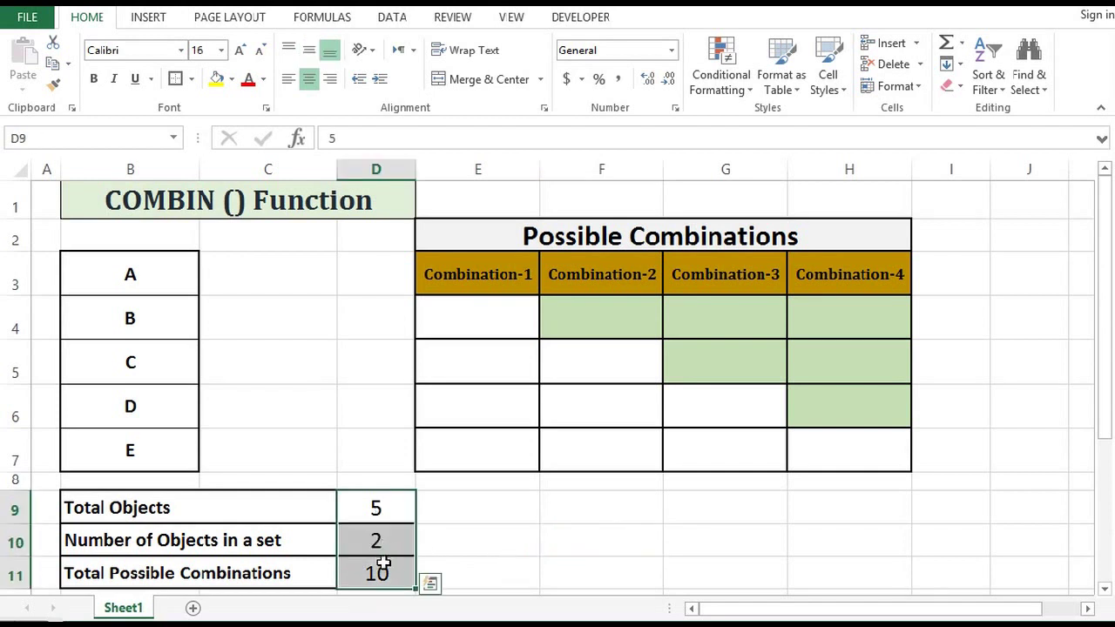
{"action": "key", "text": "Delete"}
Go through the objects A to E in B3:B7 and enter 5 as Total Objects in D9.
{"action": "left_click_drag", "start_coordinate": [129, 273], "coordinate": [136, 446]}
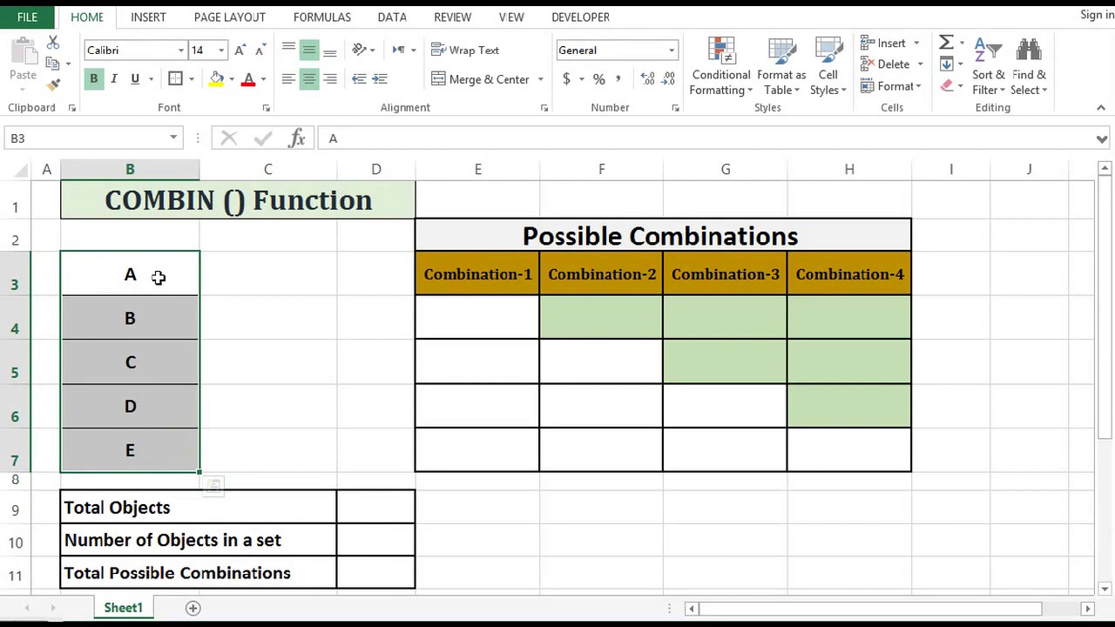
{"action": "left_click", "coordinate": [158, 275]}
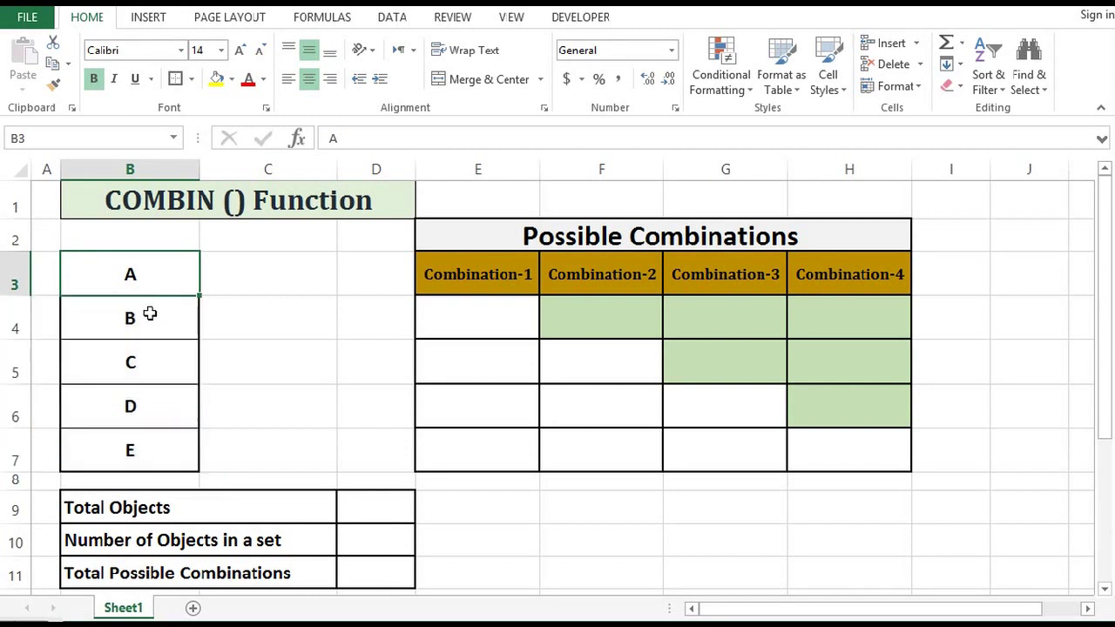
{"action": "left_click", "coordinate": [149, 315]}
{"action": "left_click", "coordinate": [146, 361]}
{"action": "left_click", "coordinate": [145, 405]}
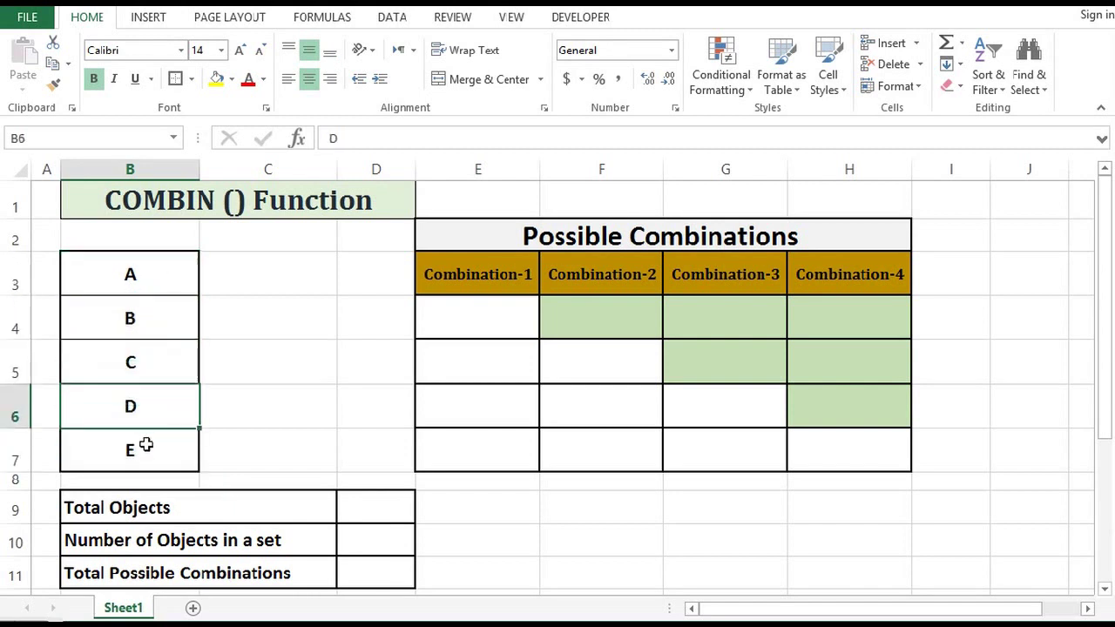
{"action": "left_click", "coordinate": [147, 445]}
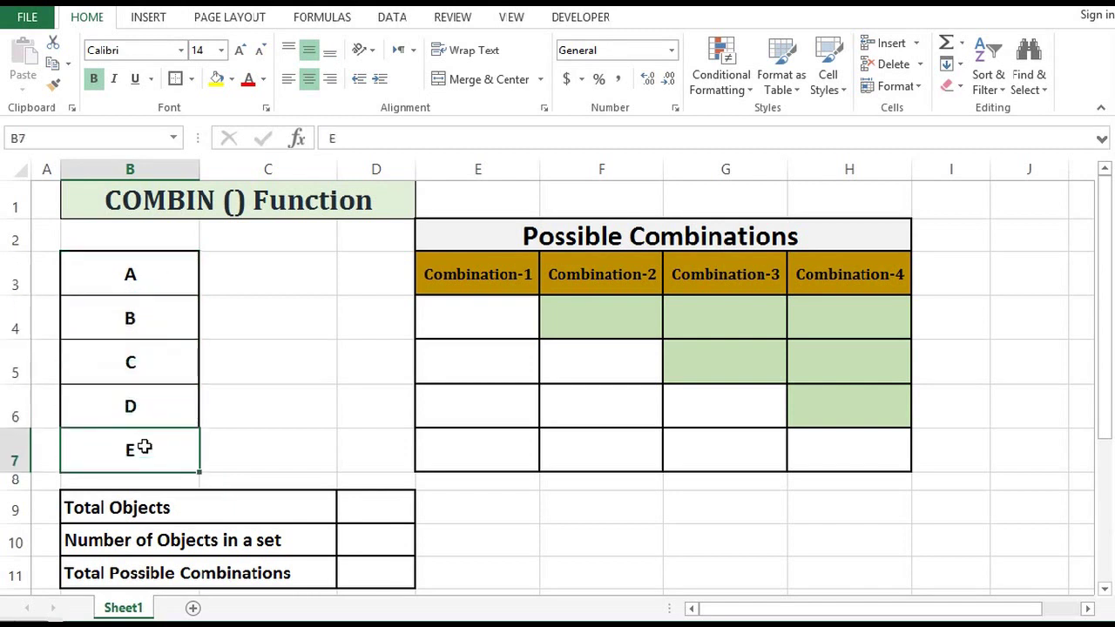
{"action": "left_click", "coordinate": [366, 509]}
{"action": "type", "text": "5"}
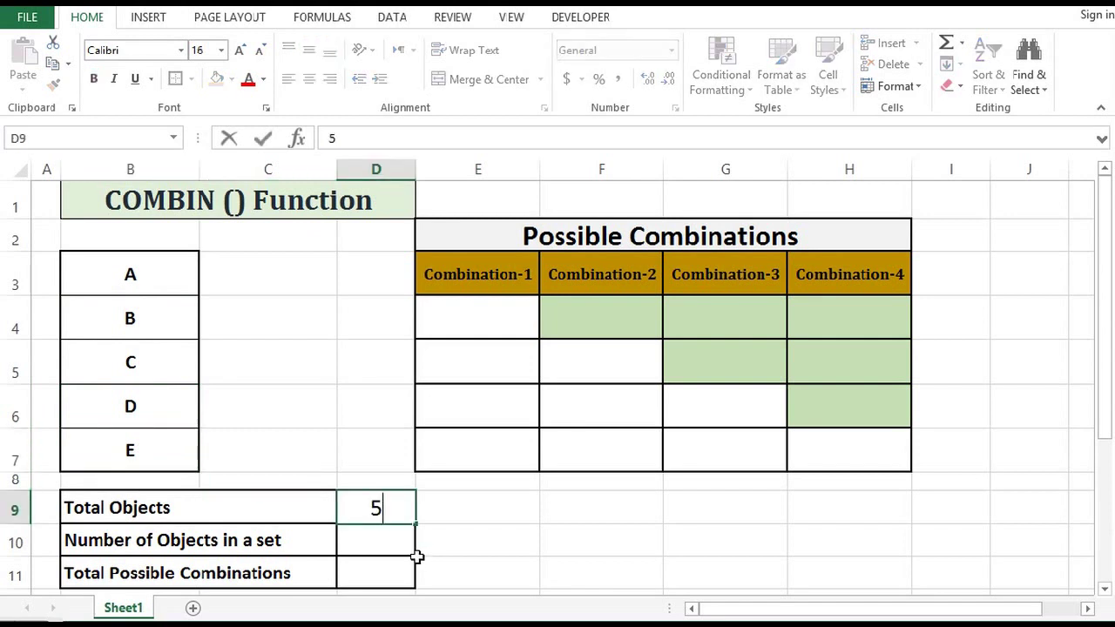
{"action": "key", "text": "Return"}
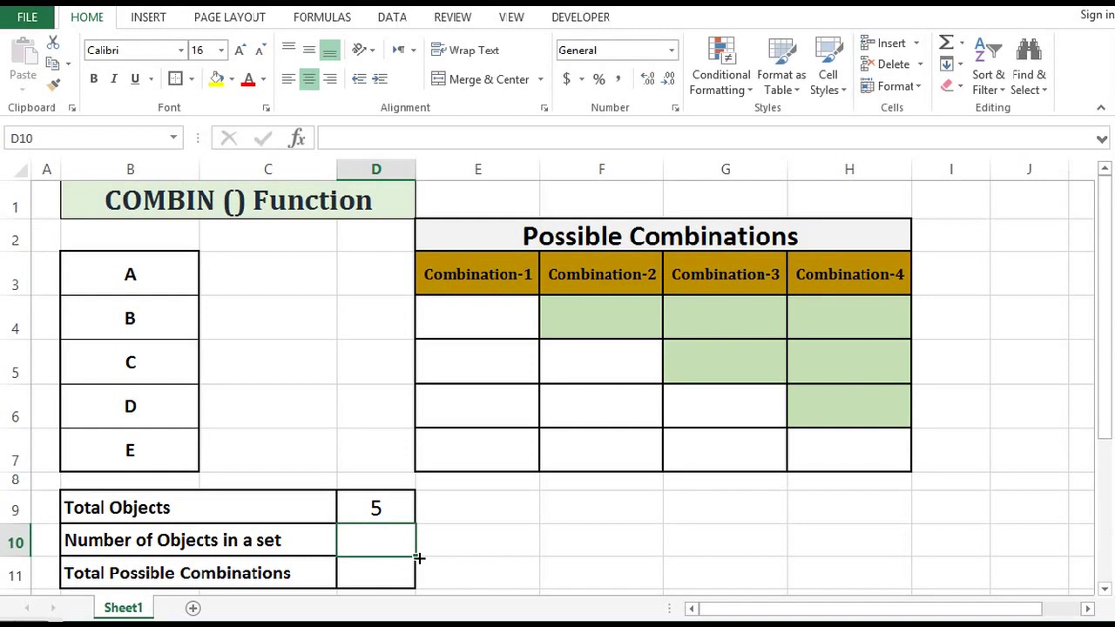
Point out individual objects A, B and C in column B and enter 2 as Number of Objects in a set in D10.
{"action": "left_click", "coordinate": [125, 276]}
{"action": "left_click", "coordinate": [130, 317]}
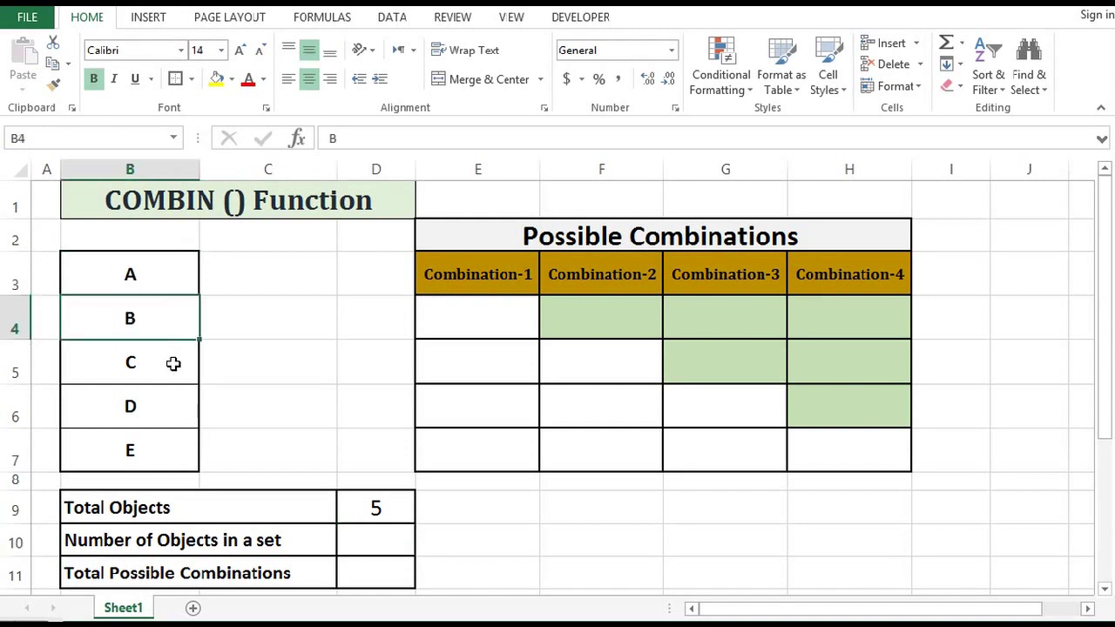
{"action": "left_click", "coordinate": [137, 360]}
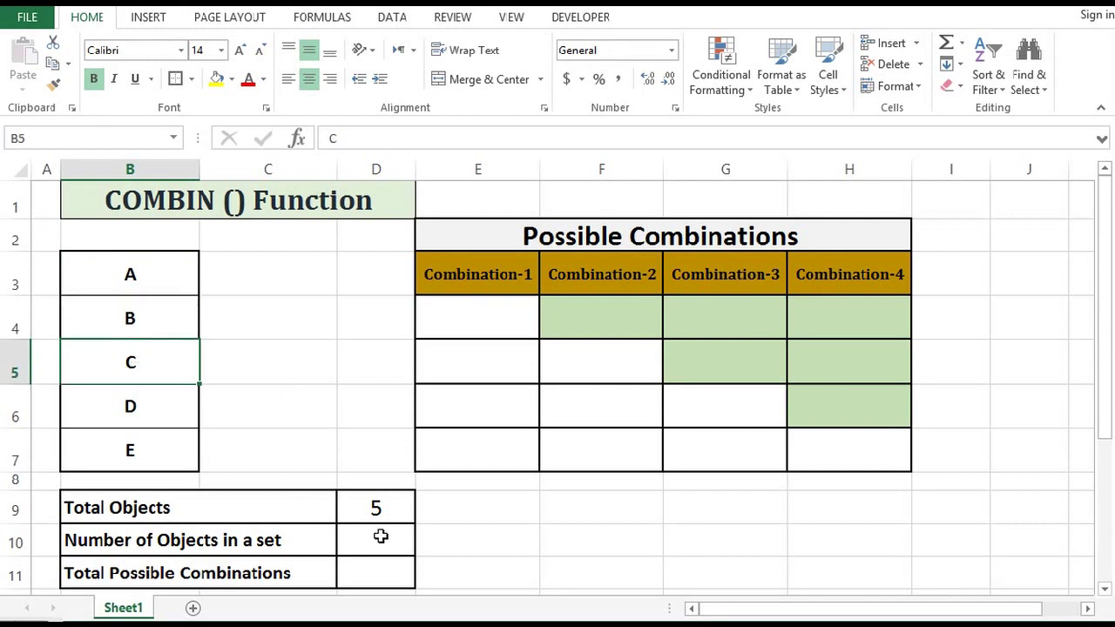
{"action": "left_click", "coordinate": [380, 533]}
{"action": "type", "text": "2"}
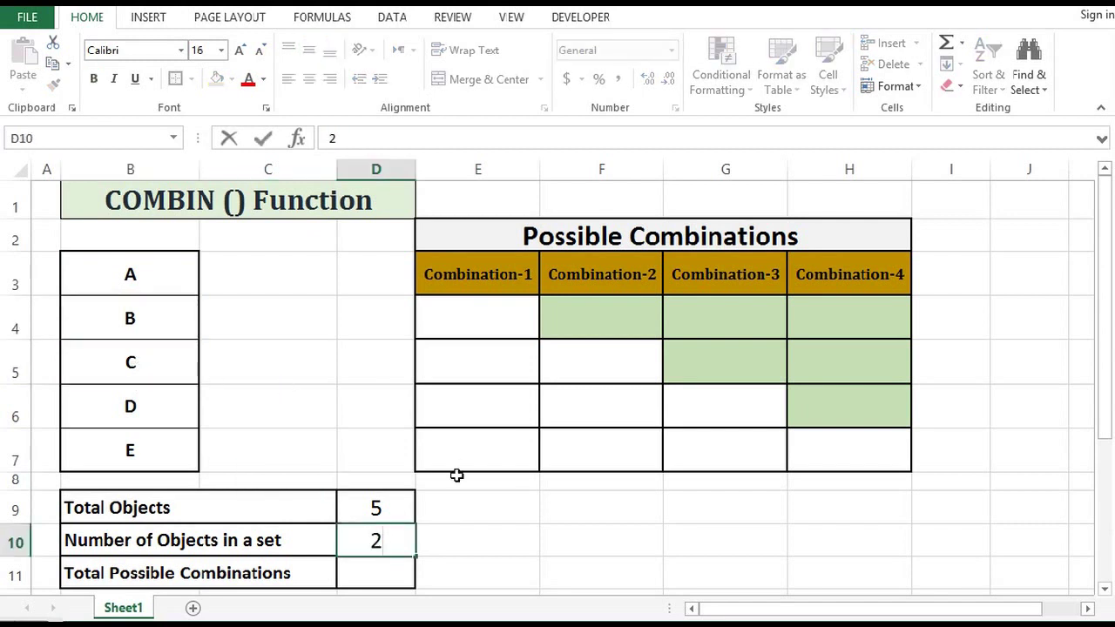
Enter the pairs "A, B" in E4 and "A, C" in E5 under Combination-1.
{"action": "left_click", "coordinate": [457, 314]}
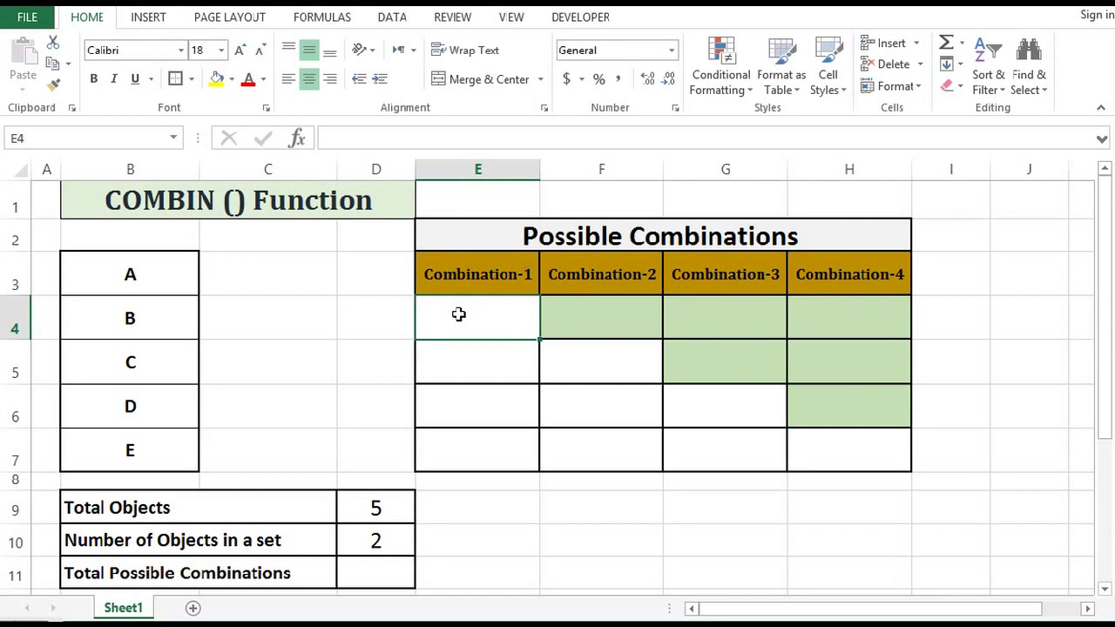
{"action": "double_click", "coordinate": [459, 315]}
{"action": "type", "text": "A,"}
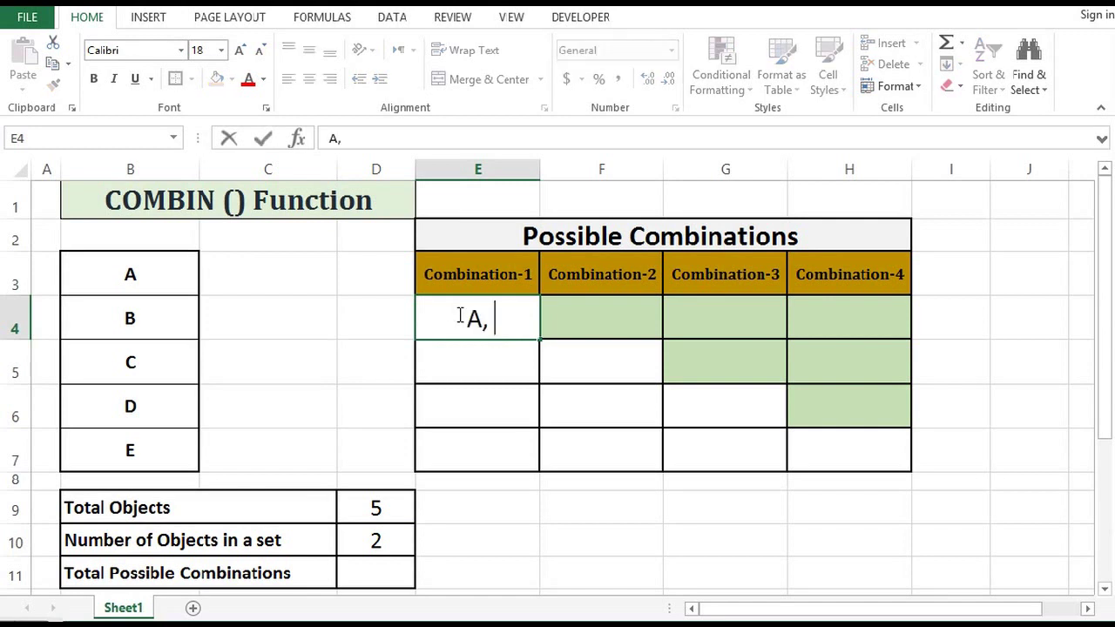
{"action": "type", "text": " B"}
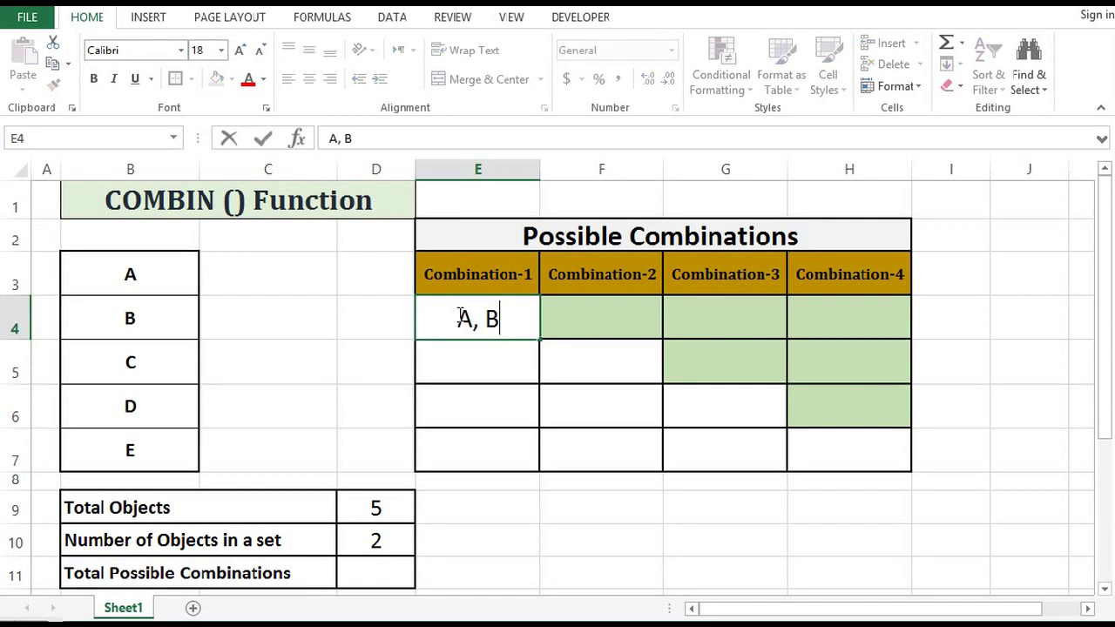
{"action": "key", "text": "Return"}
{"action": "key", "text": "F2"}
{"action": "type", "text": "A, "}
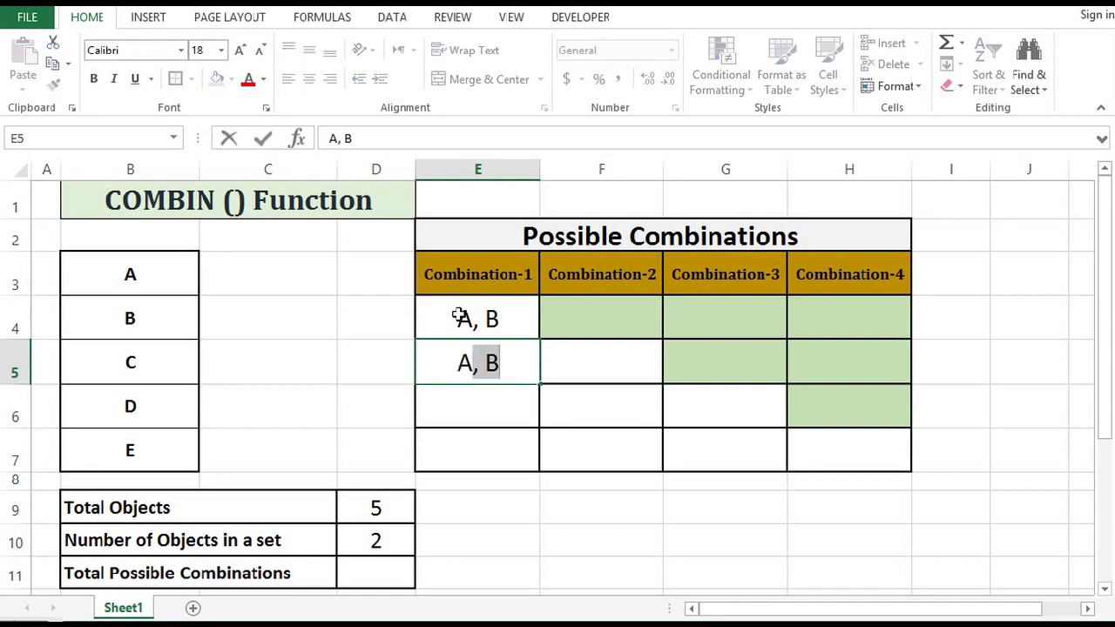
{"action": "type", "text": "C"}
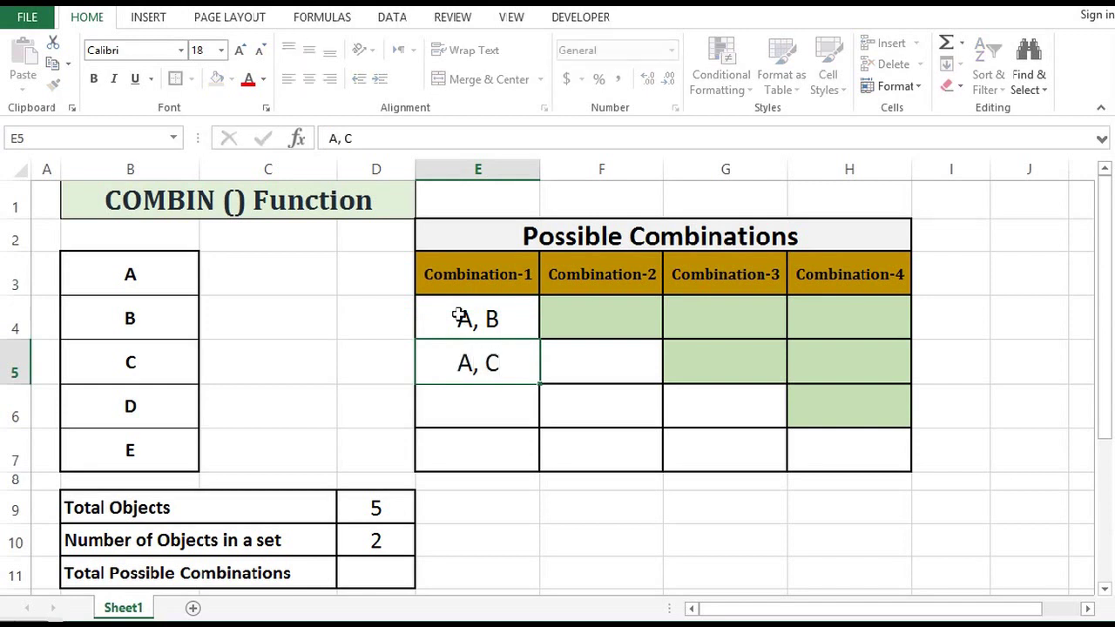
{"action": "key", "text": "Return"}
Complete the Combination-1 column with "A, D" in E6 and "A, E" in E7.
{"action": "type", "text": "A, D"}
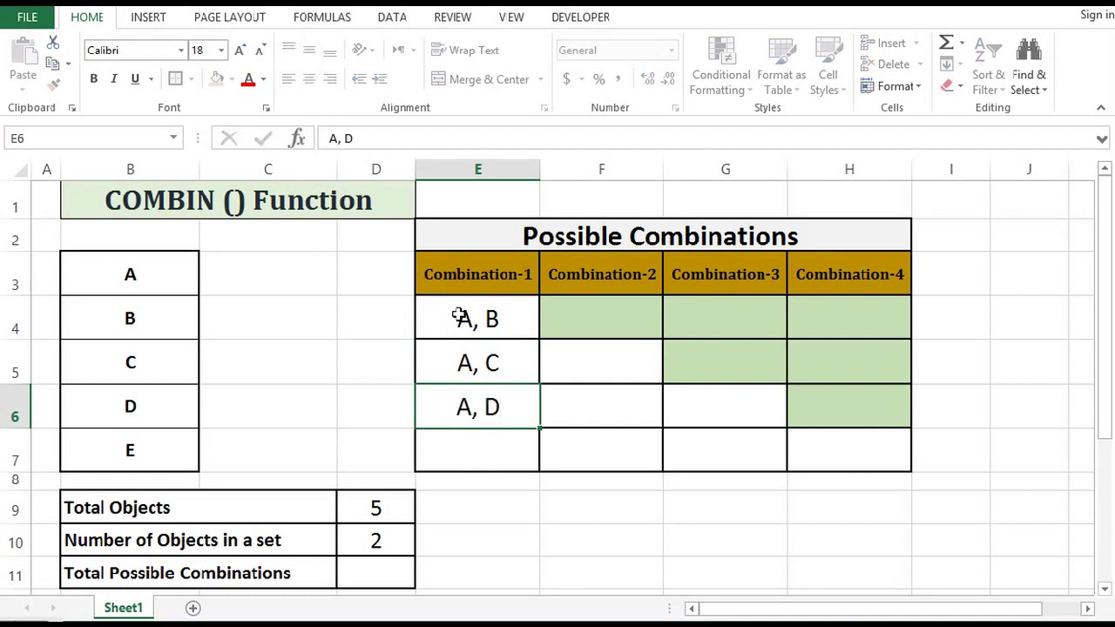
{"action": "key", "text": "Return"}
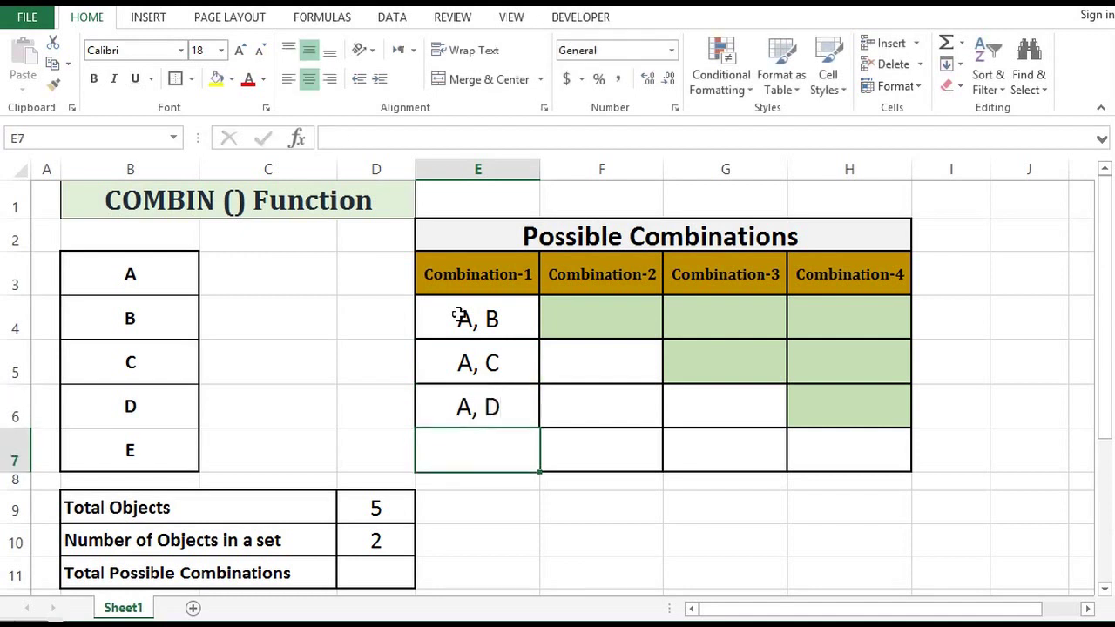
{"action": "key", "text": "F2"}
{"action": "type", "text": "A, E"}
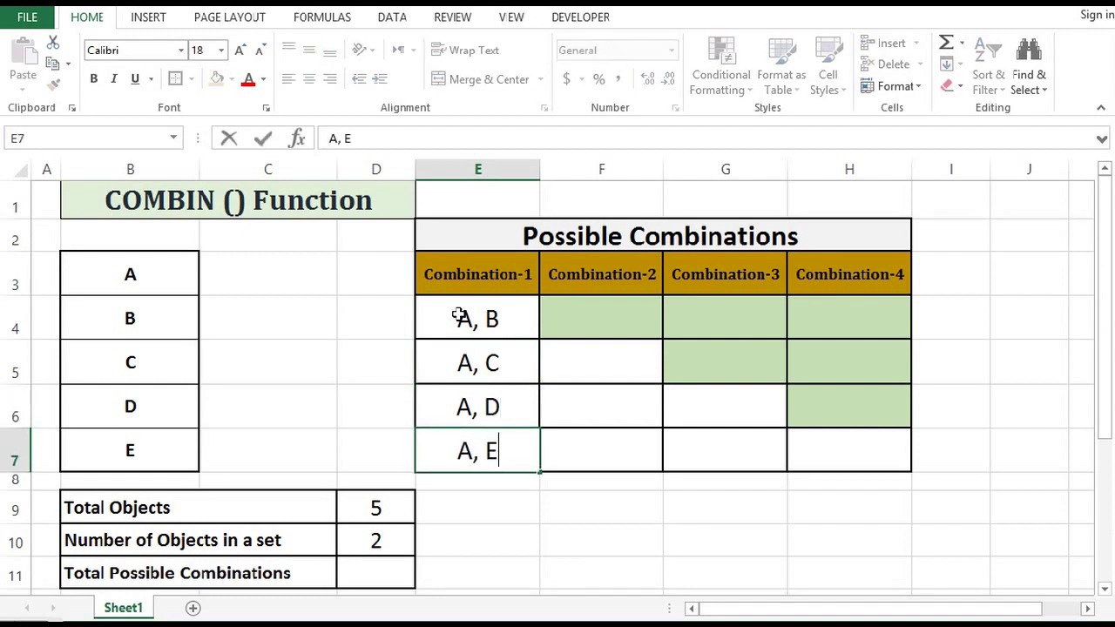
{"action": "key", "text": "Return"}
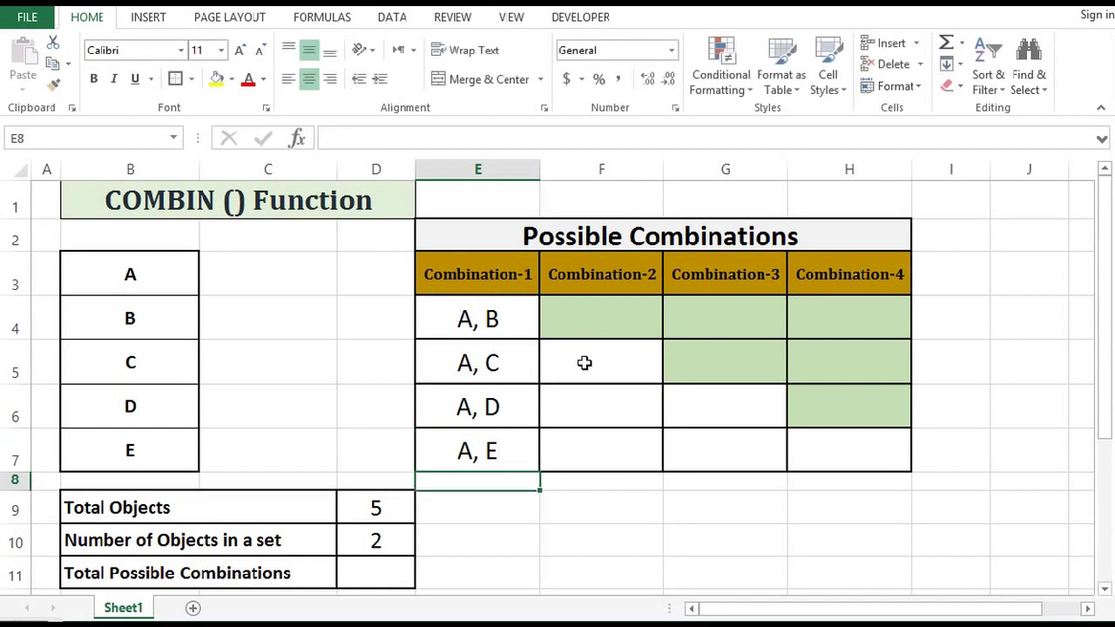
Fill the Combination-2 column with "B, C" in F5, "B, D" in F6 and "B, E" in F7.
{"action": "left_click", "coordinate": [582, 364]}
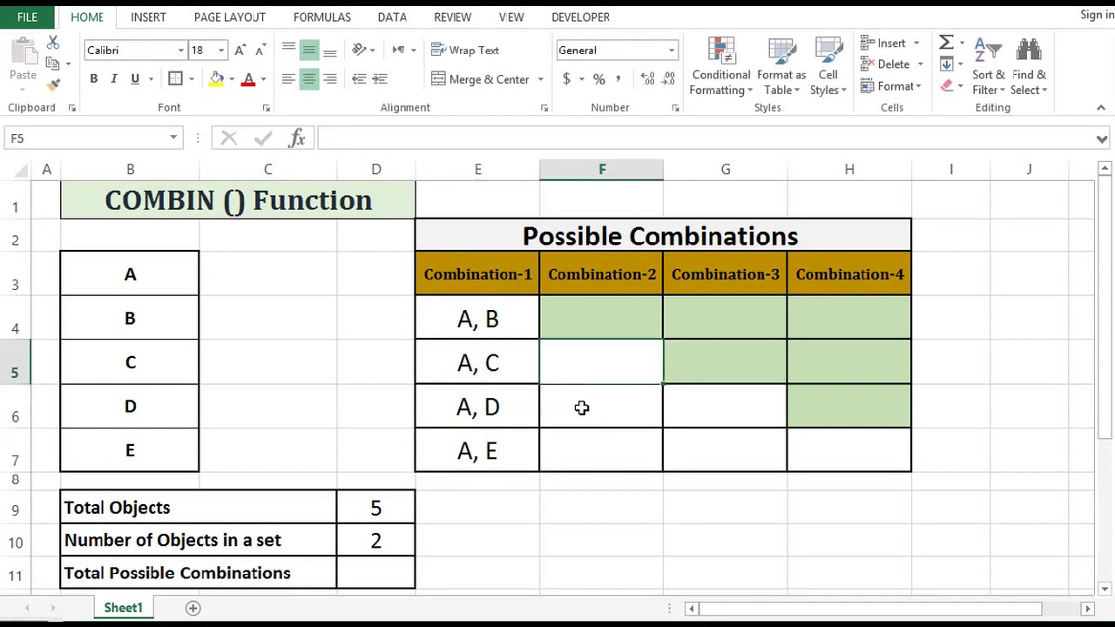
{"action": "type", "text": "B, C"}
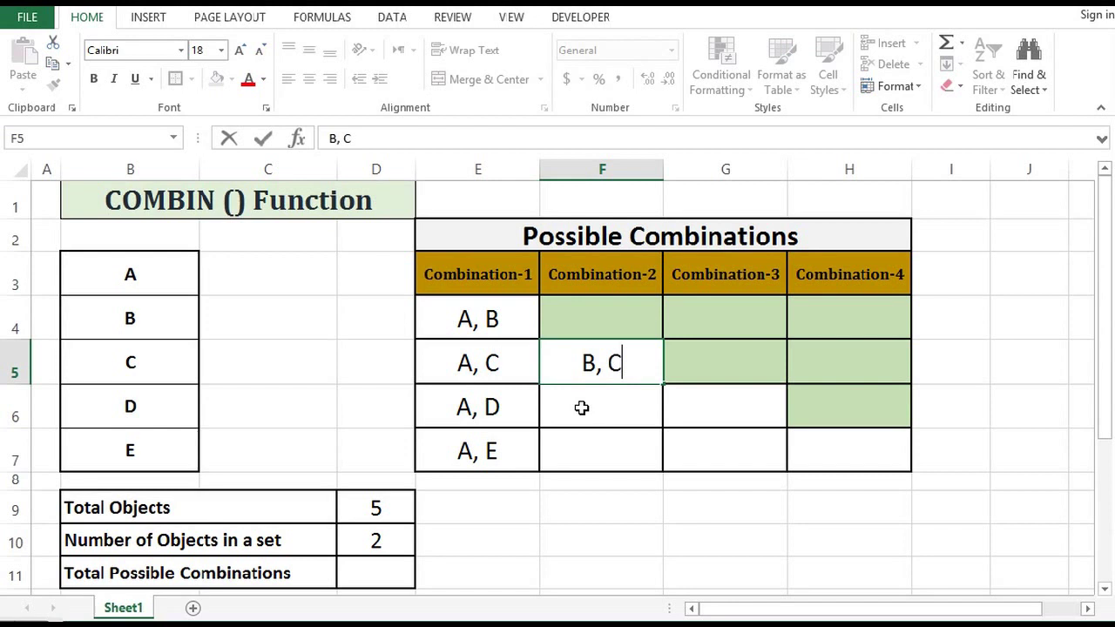
{"action": "key", "text": "Return"}
{"action": "type", "text": "B, D"}
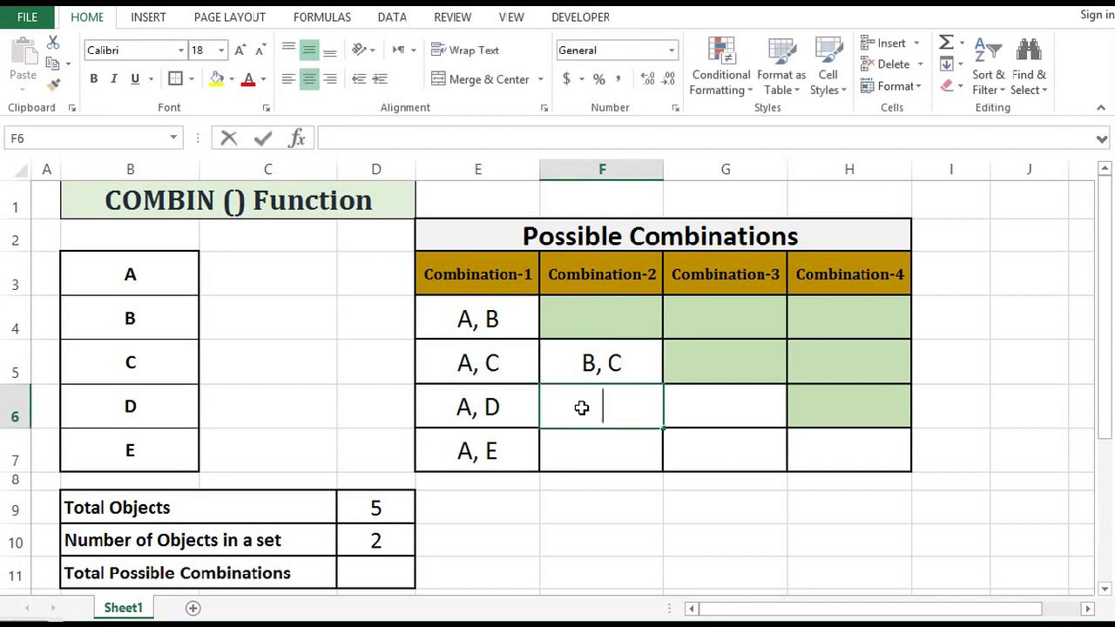
{"action": "key", "text": "Return"}
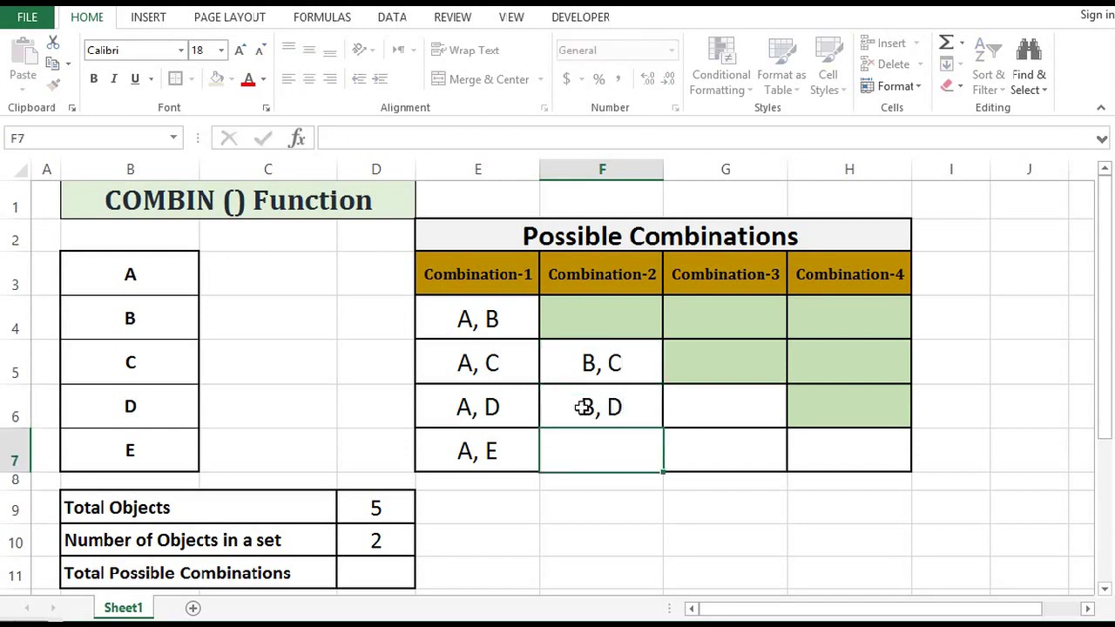
{"action": "type", "text": "B, E"}
{"action": "key", "text": "Return"}
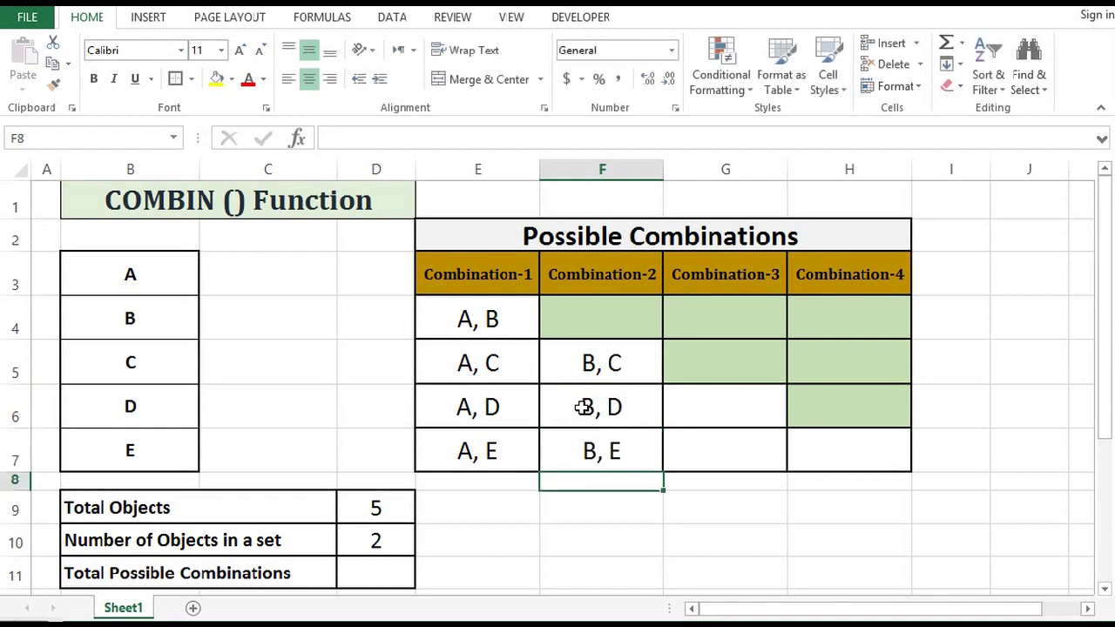
Enter the pairs "C, D" in G6 and "C, E" in G7 under Combination-3.
{"action": "left_click", "coordinate": [738, 390]}
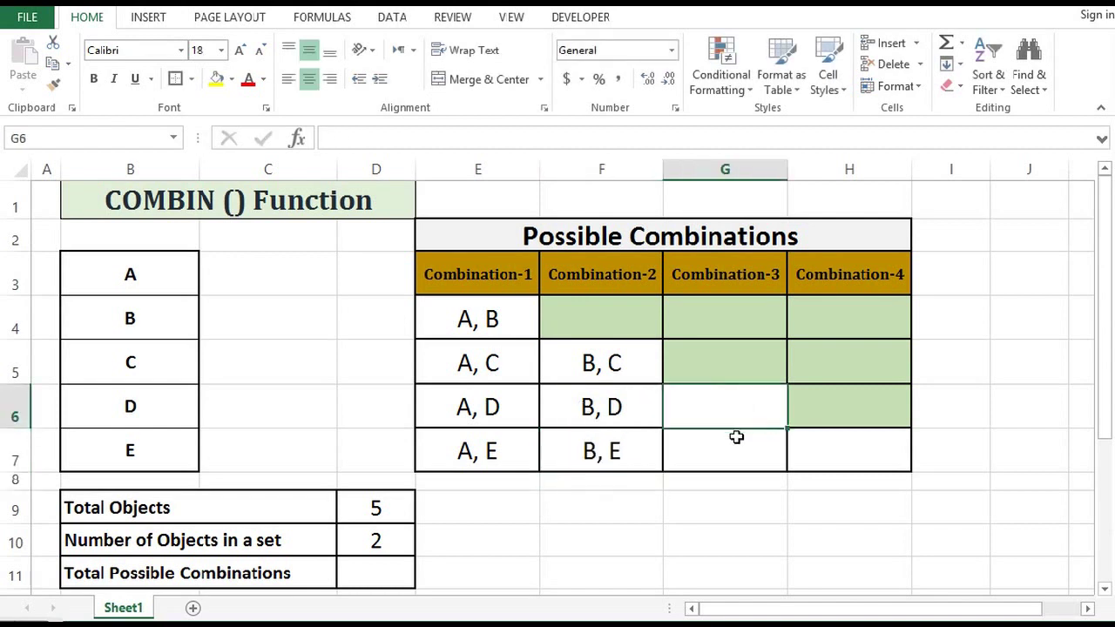
{"action": "type", "text": "C, D"}
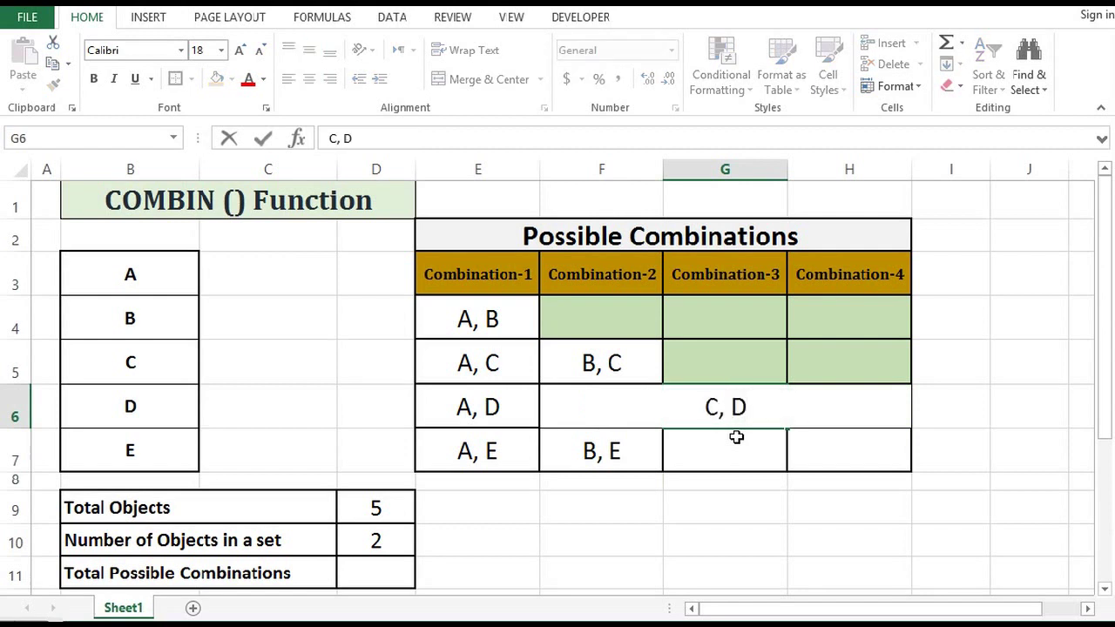
{"action": "key", "text": "Return"}
{"action": "type", "text": "C, E"}
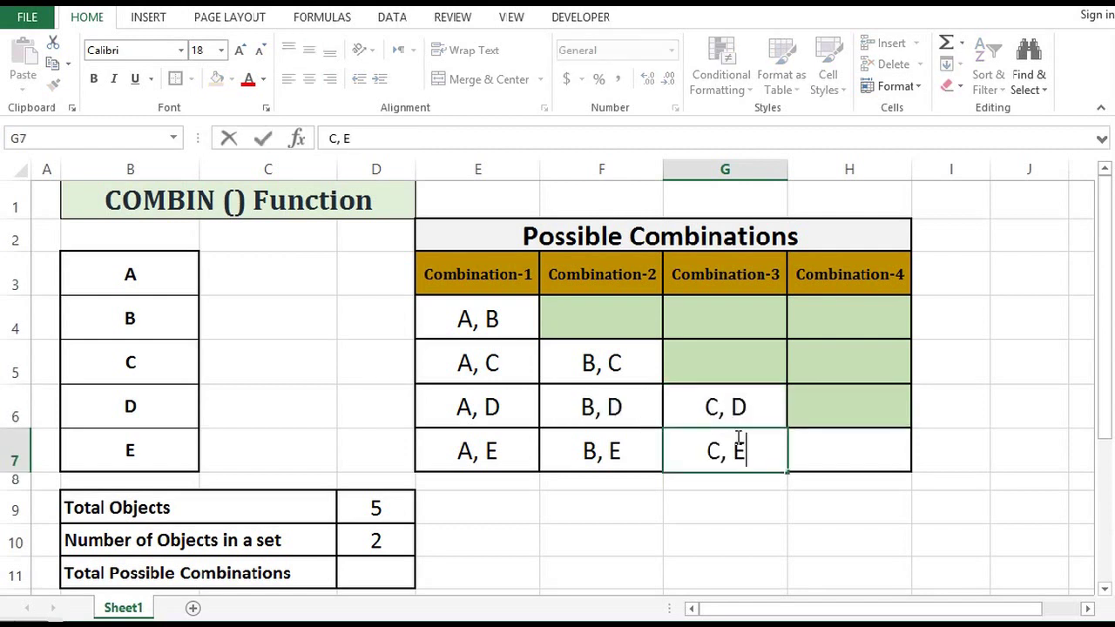
{"action": "key", "text": "Return"}
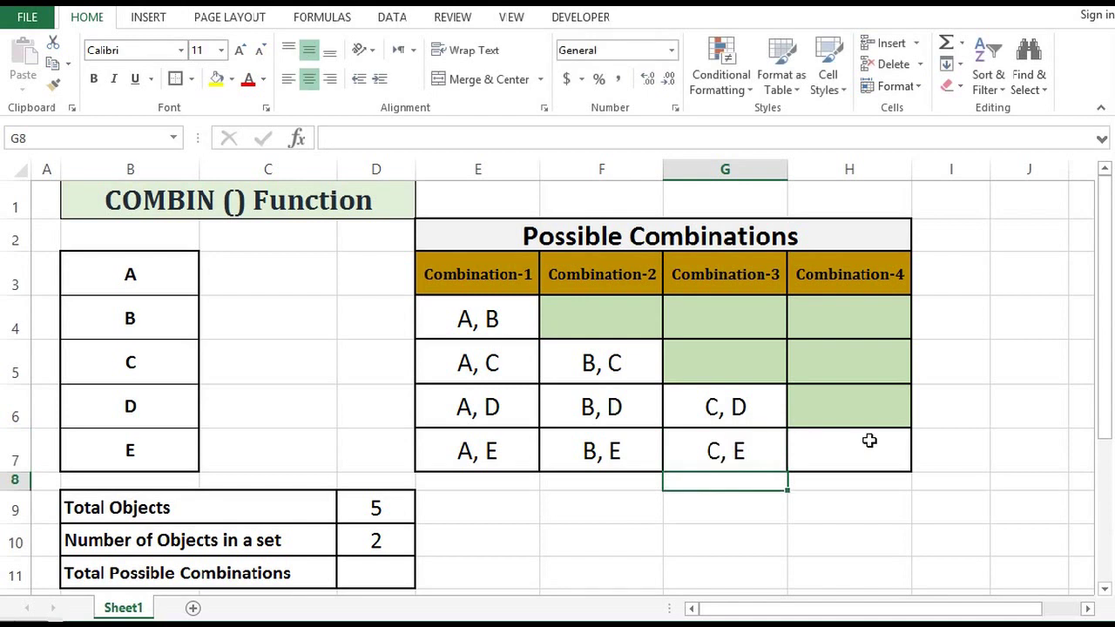
Enter the last pair "D, E" in H7 under Combination-4.
{"action": "left_click", "coordinate": [868, 440]}
{"action": "type", "text": "D, E"}
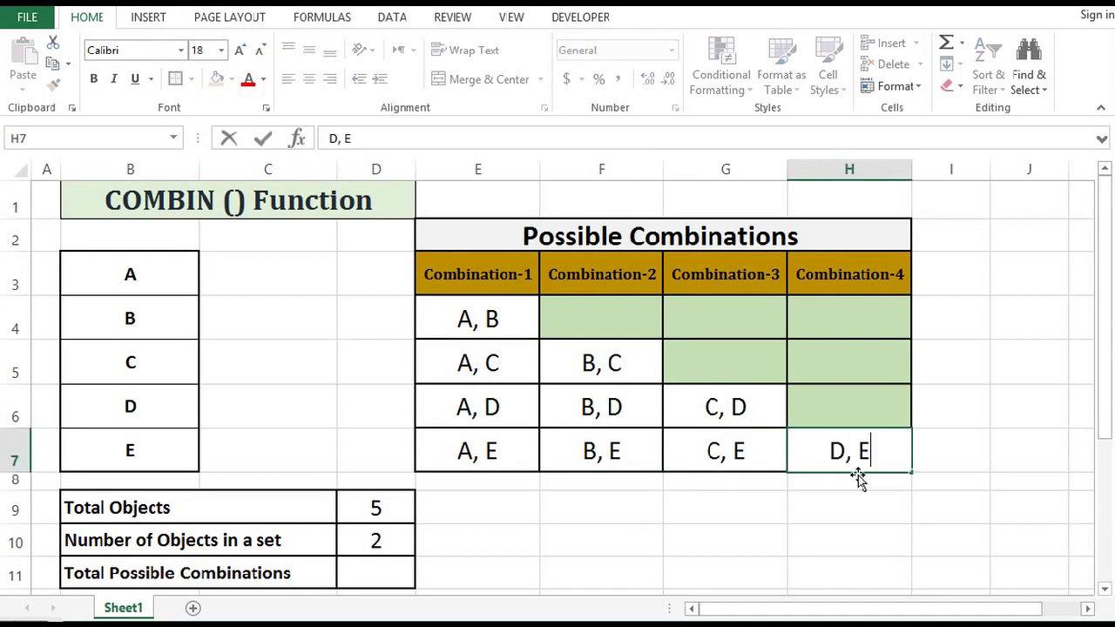
{"action": "key", "text": "Return"}
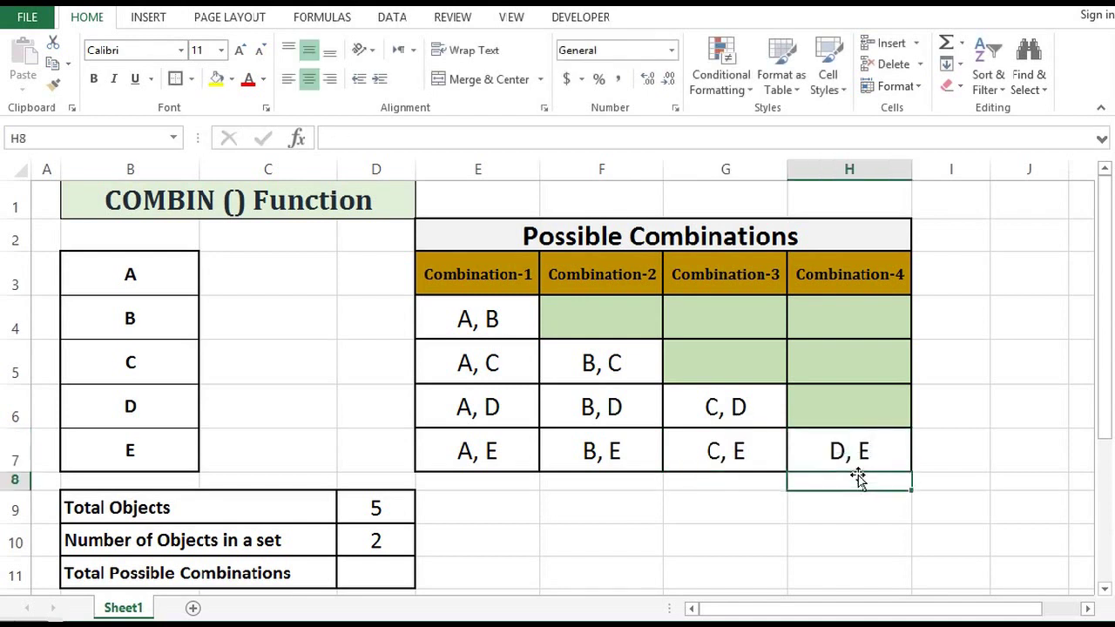
Review the objects in B3:B7 and the pairs listed in E4:H7 by selecting each range.
{"action": "left_click", "coordinate": [614, 575]}
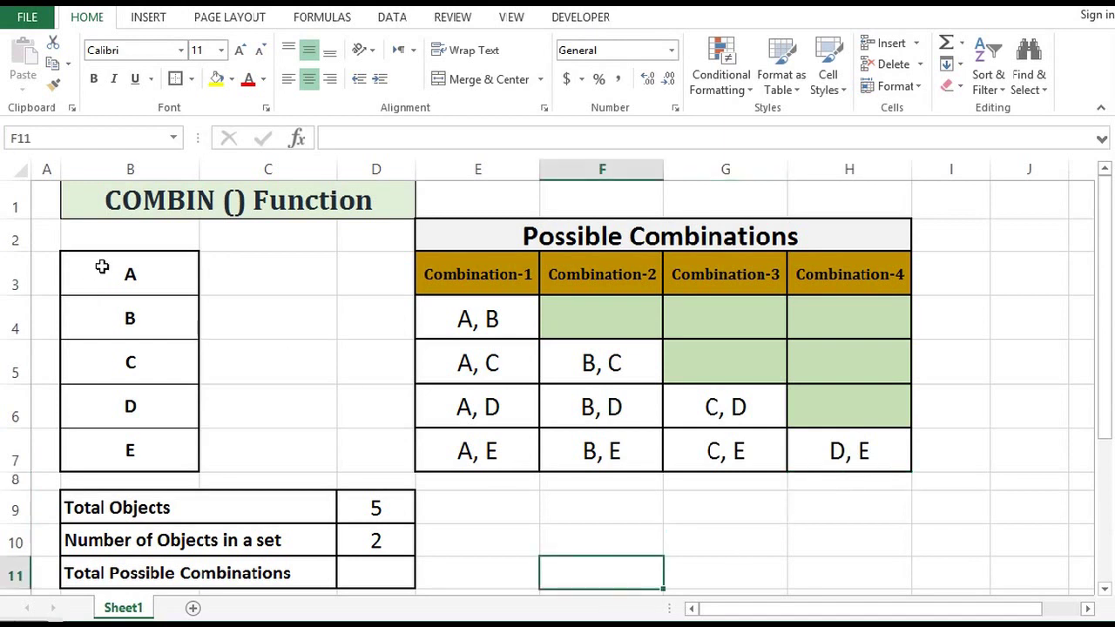
{"action": "left_click_drag", "start_coordinate": [99, 263], "coordinate": [116, 445]}
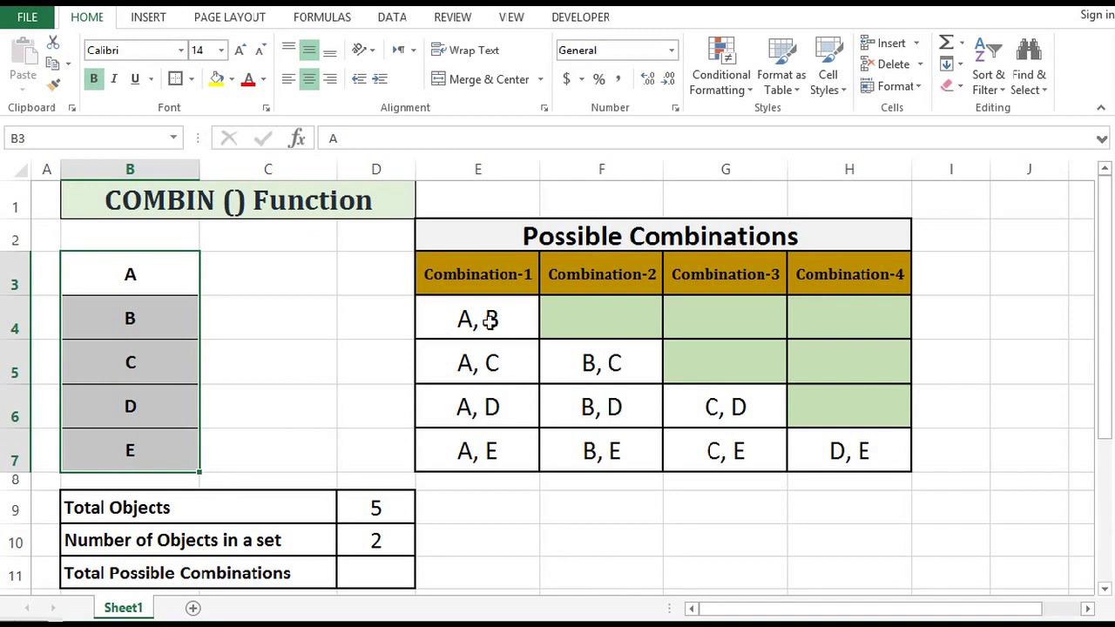
{"action": "left_click_drag", "start_coordinate": [497, 318], "coordinate": [825, 450]}
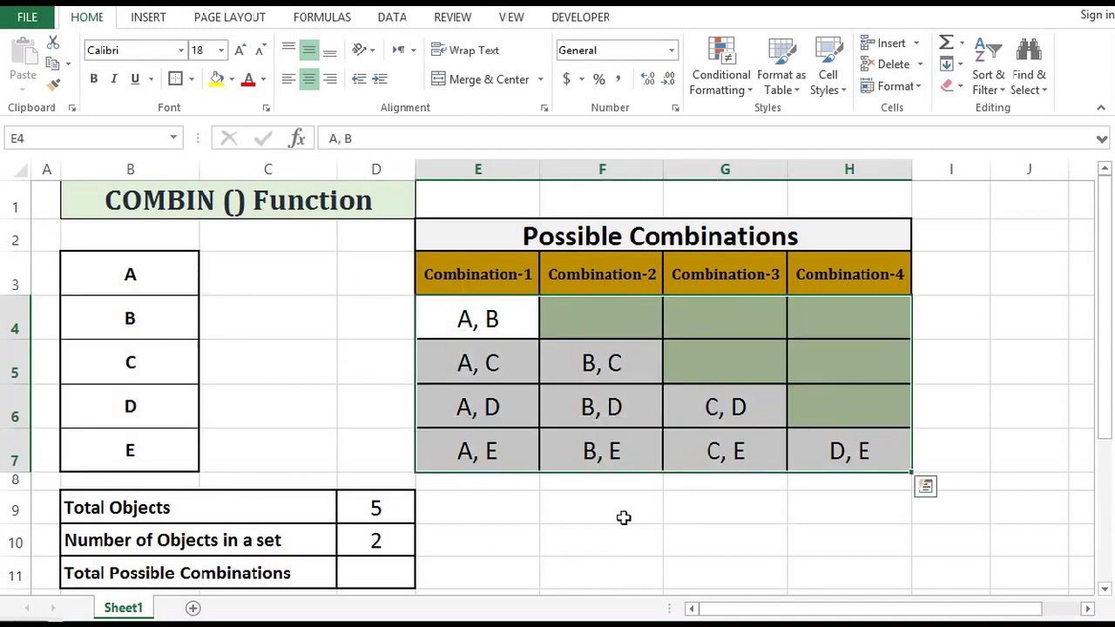
Calculate Total Possible Combinations in D11 with =COMBIN(D9,D10) and select the first pair in E4.
{"action": "left_click", "coordinate": [389, 570]}
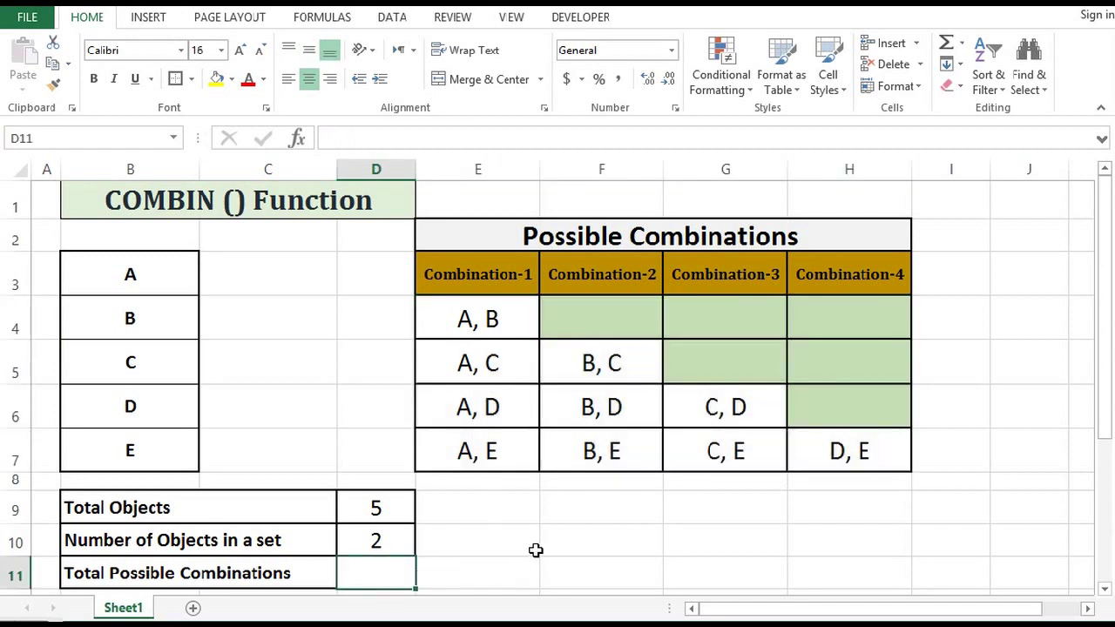
{"action": "type", "text": "=COMBI"}
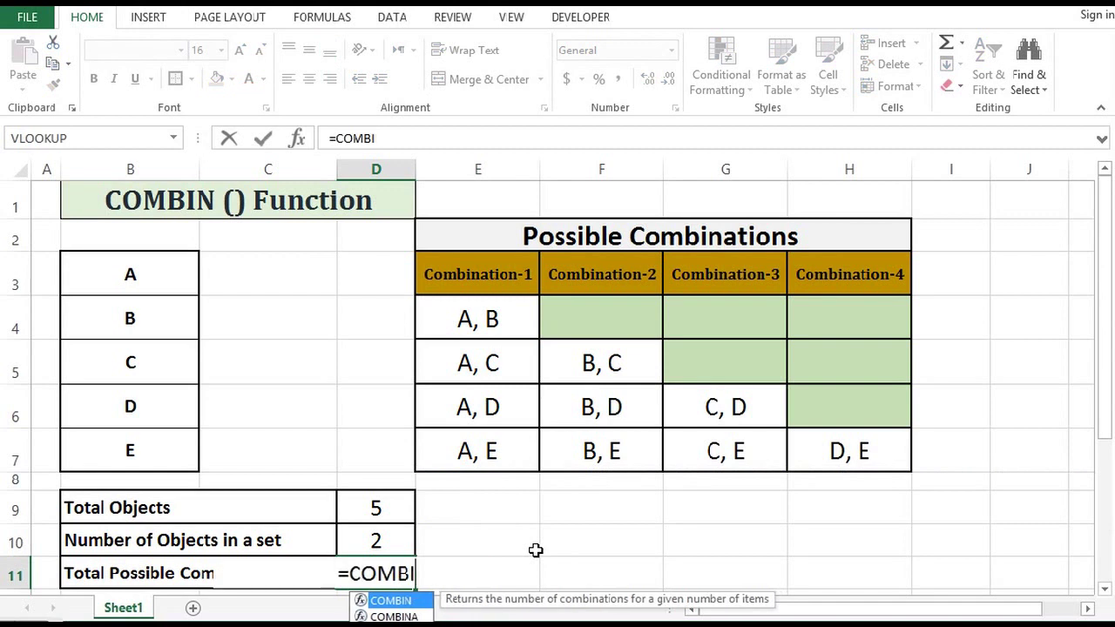
{"action": "type", "text": "N("}
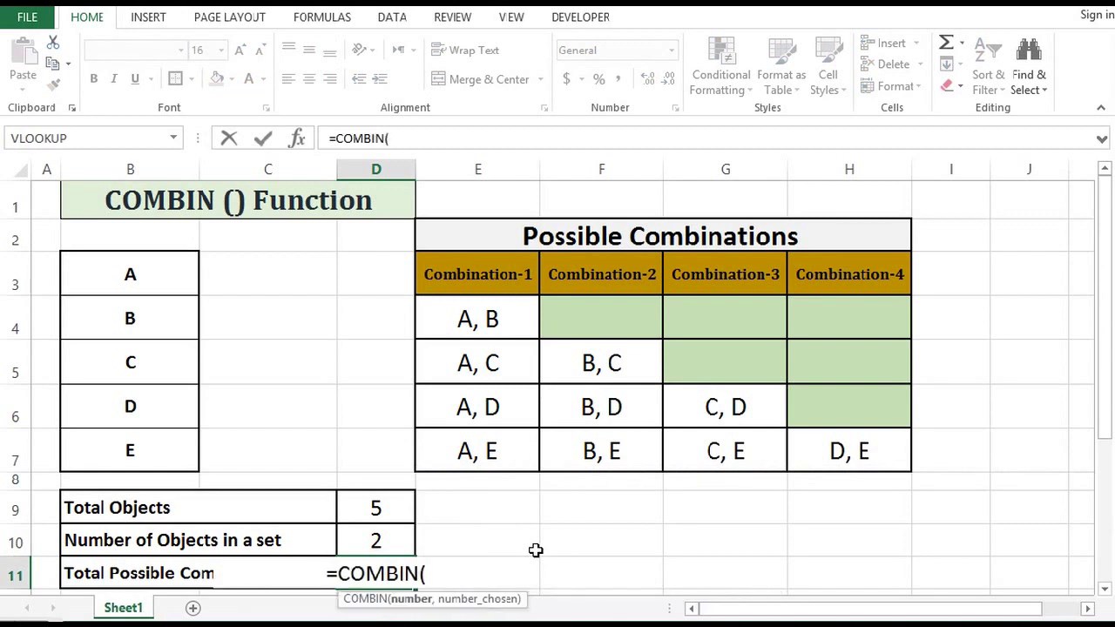
{"action": "left_click", "coordinate": [386, 508]}
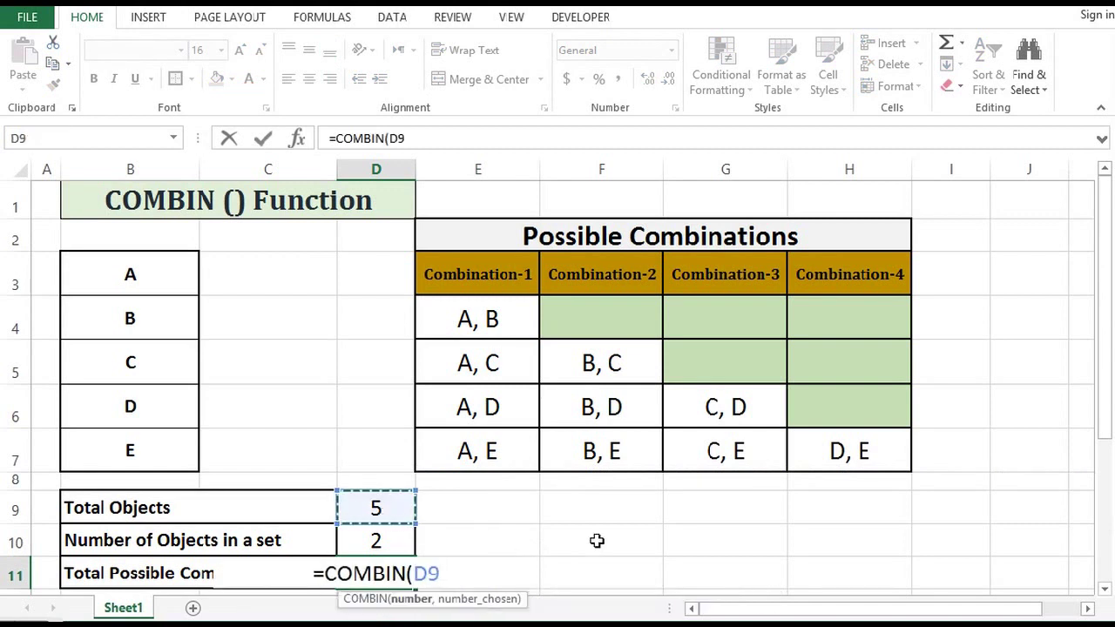
{"action": "type", "text": ","}
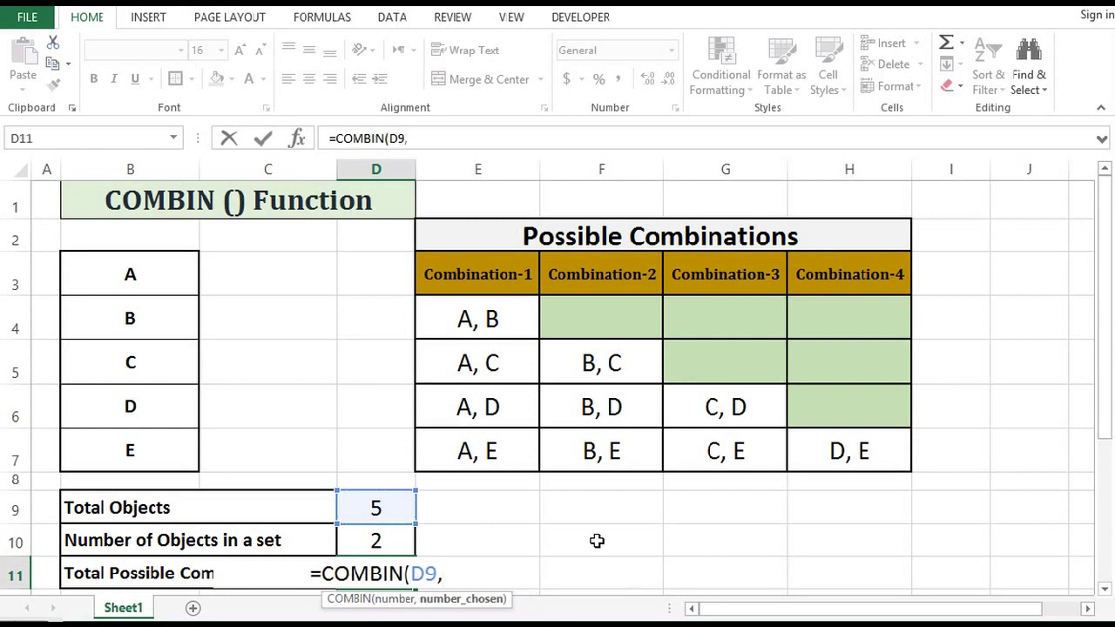
{"action": "left_click", "coordinate": [395, 547]}
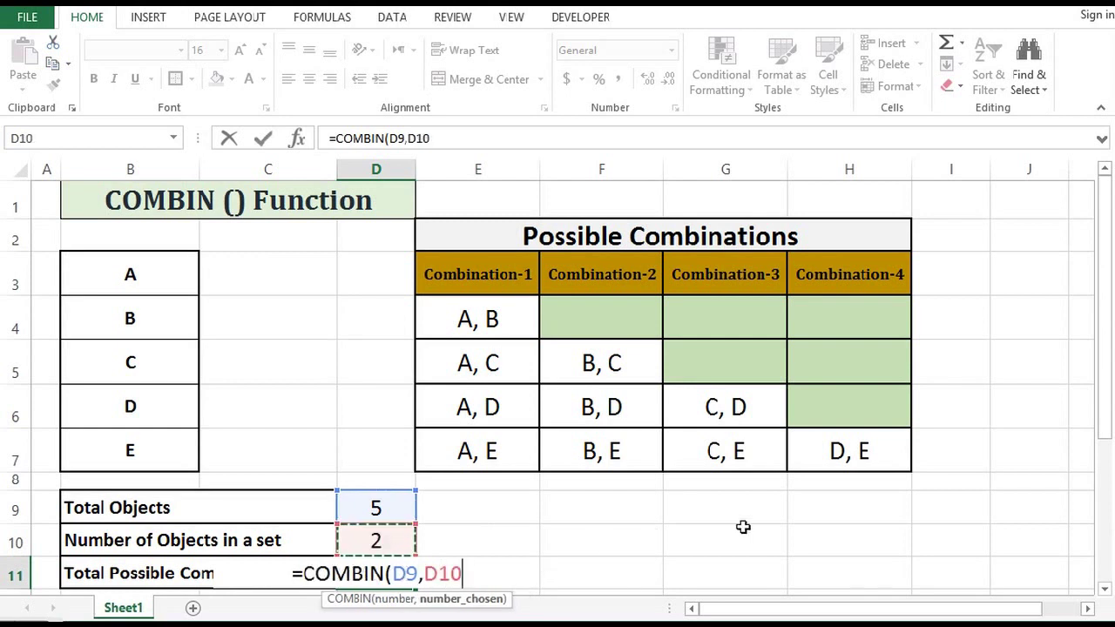
{"action": "type", "text": ")"}
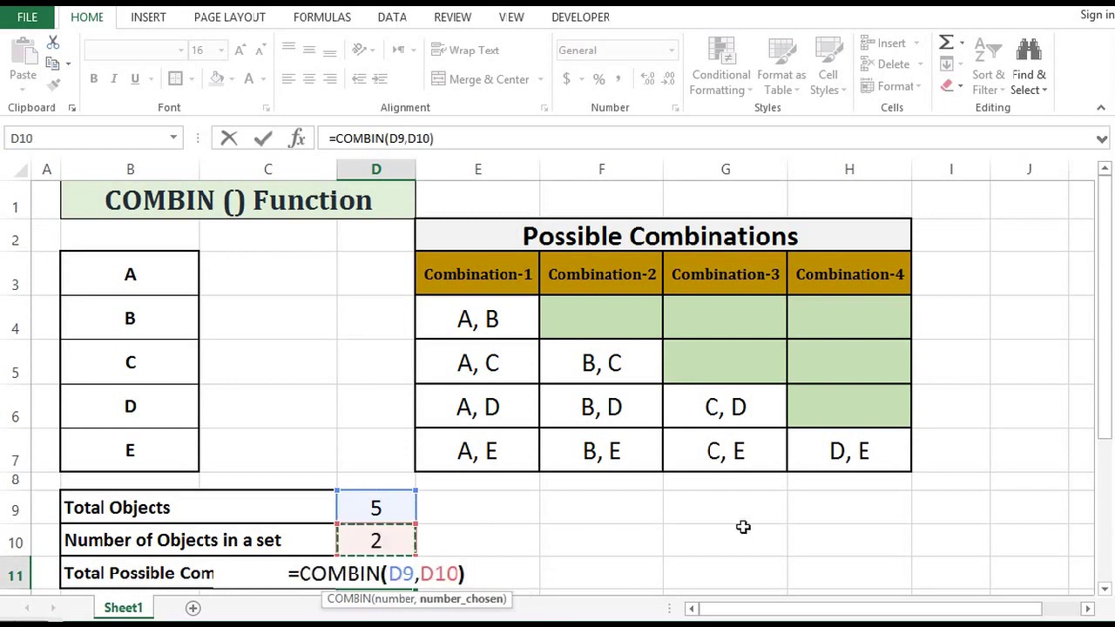
{"action": "key", "text": "Return"}
{"action": "scroll", "coordinate": [677, 492], "scroll_direction": "up", "scroll_amount": 1}
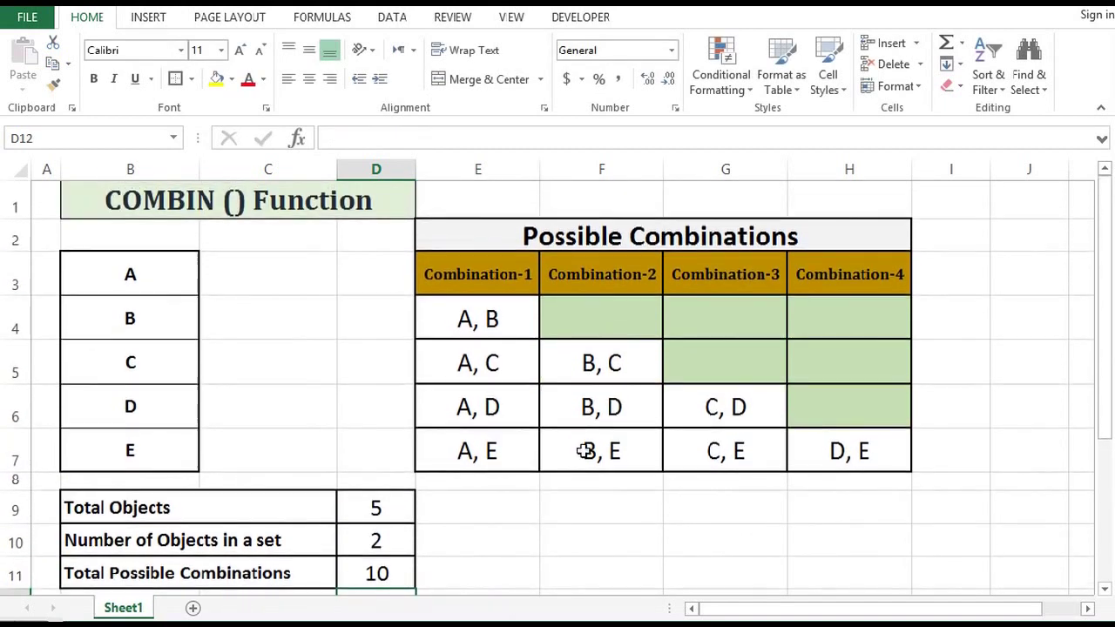
{"action": "left_click", "coordinate": [478, 324]}
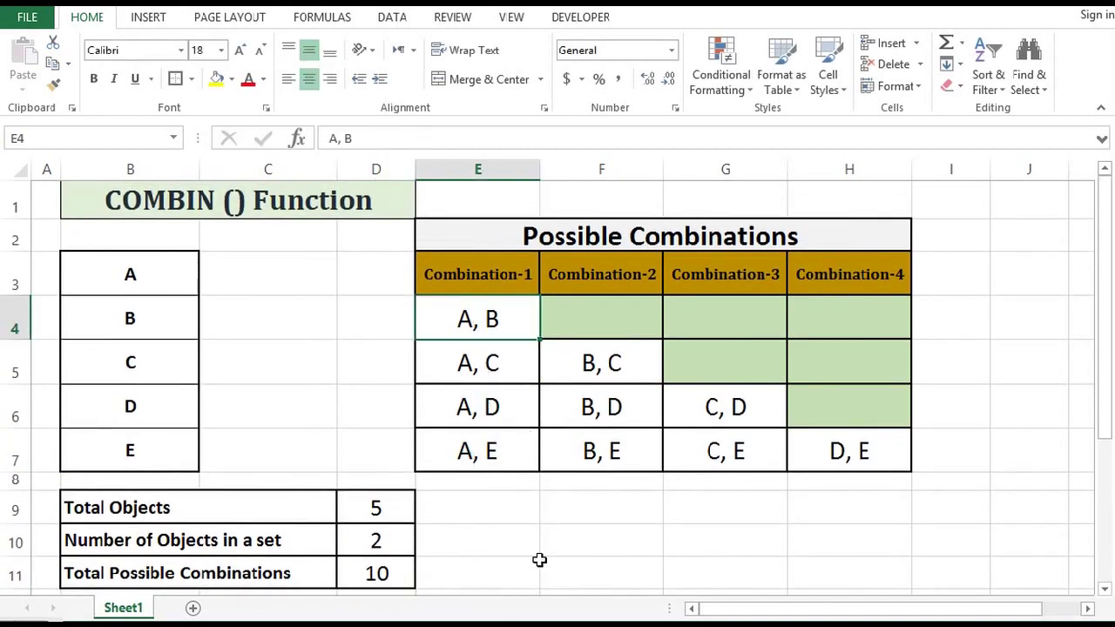